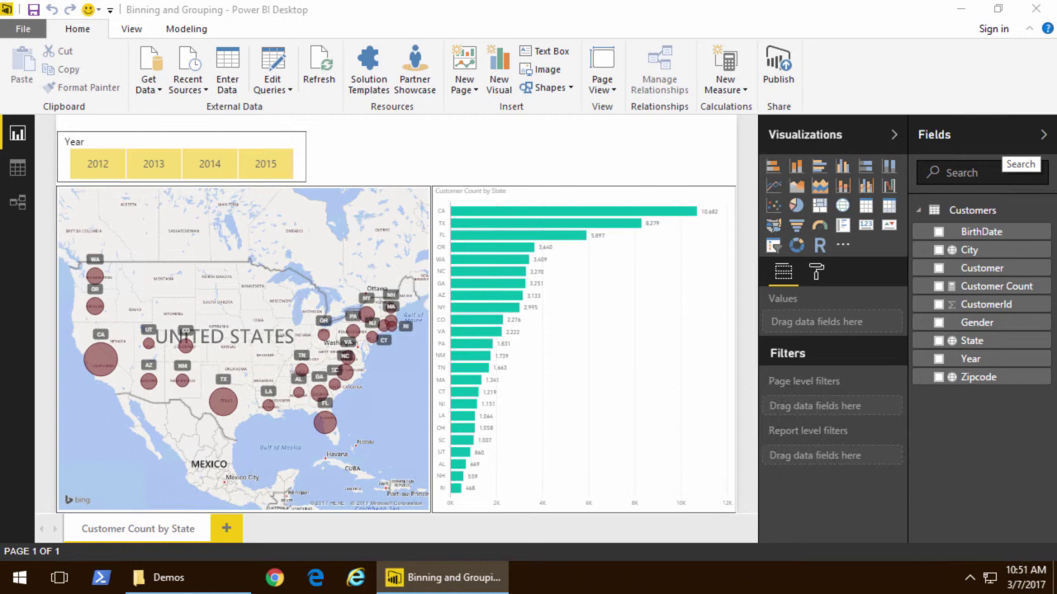
Step: Inspect the Customers table's State and BirthDate fields, then try and clear the 2012 report filter
click(17, 202)
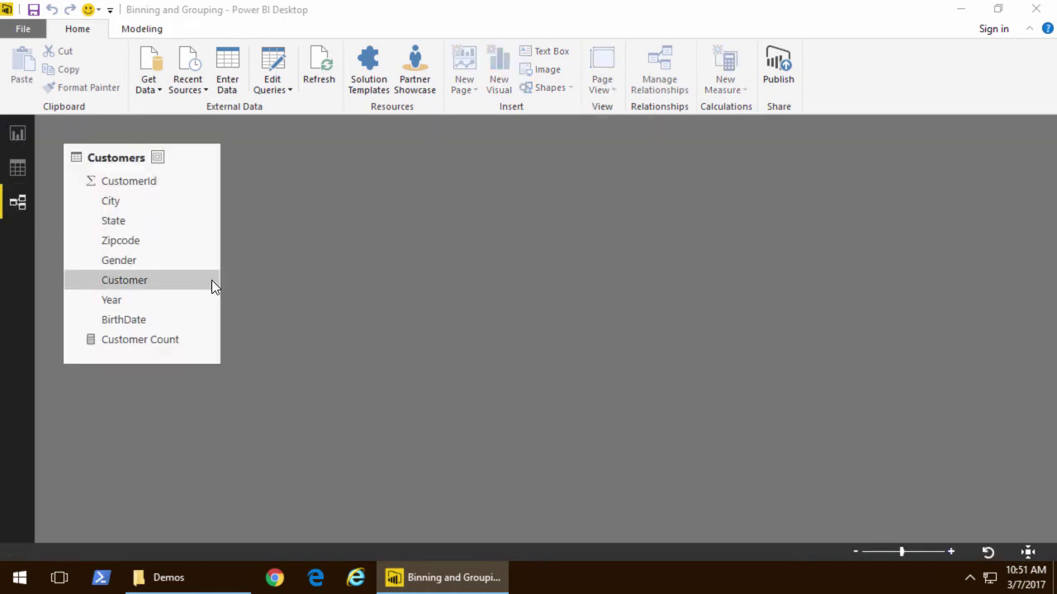
click(202, 222)
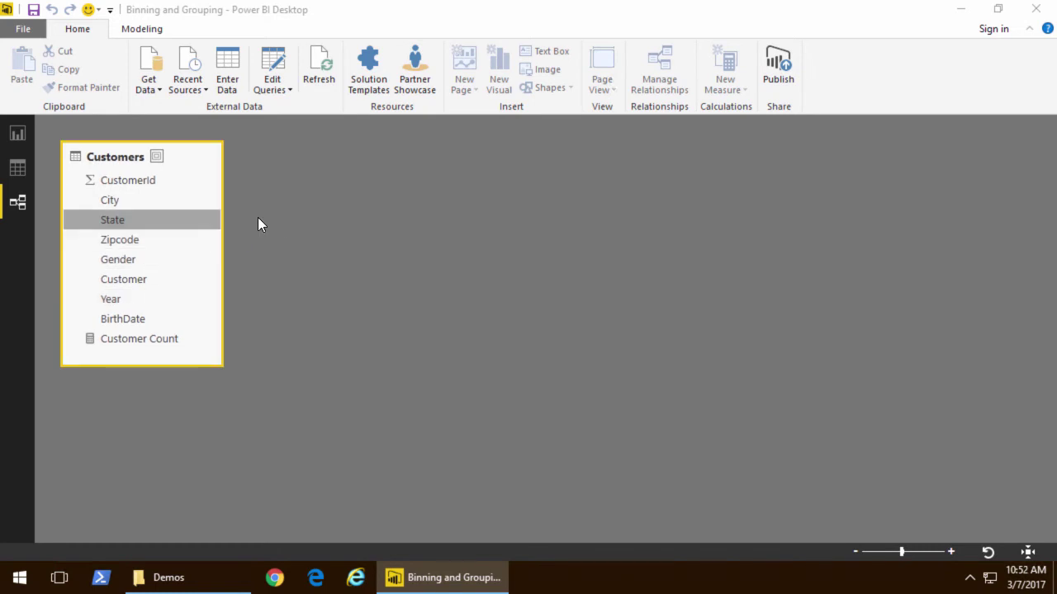
click(102, 317)
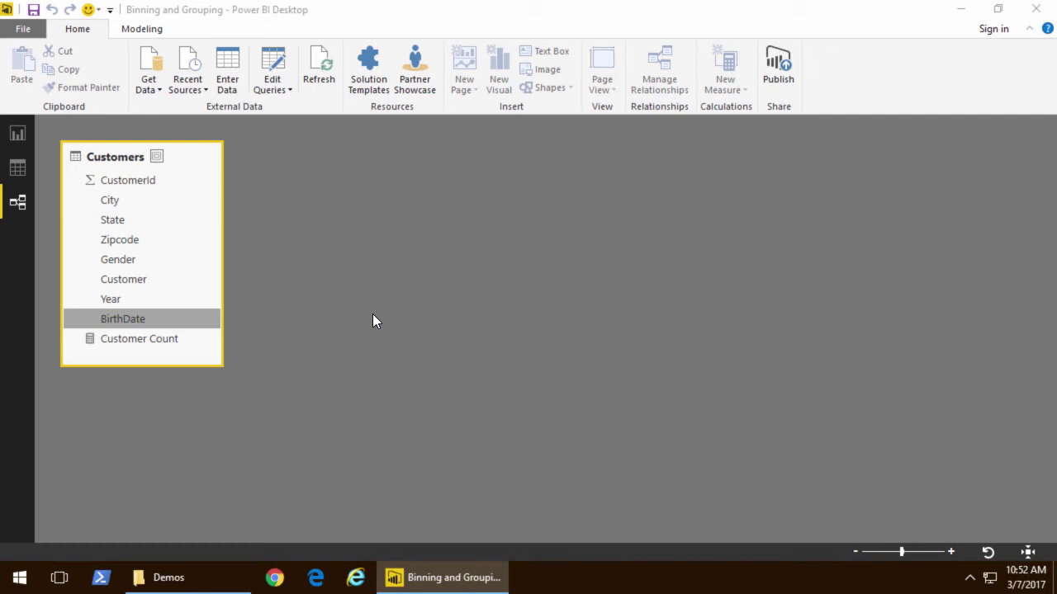
click(18, 134)
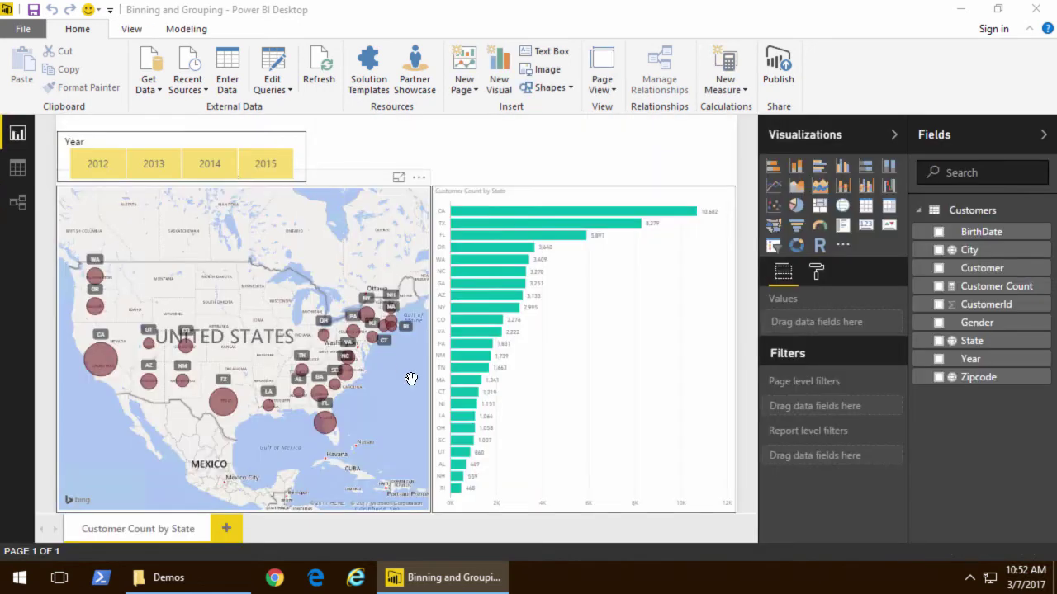
click(98, 166)
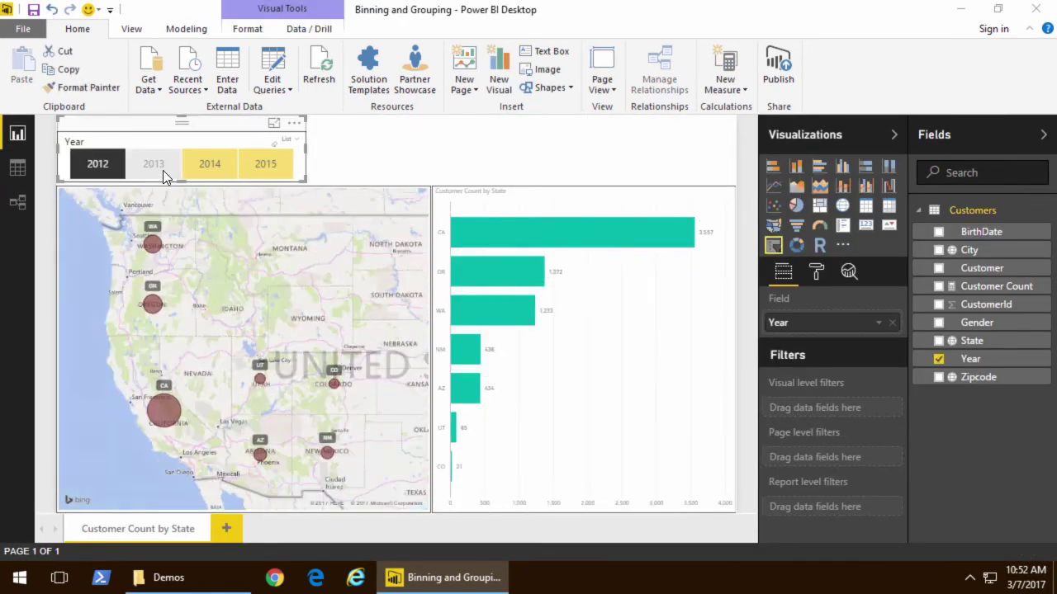
click(163, 170)
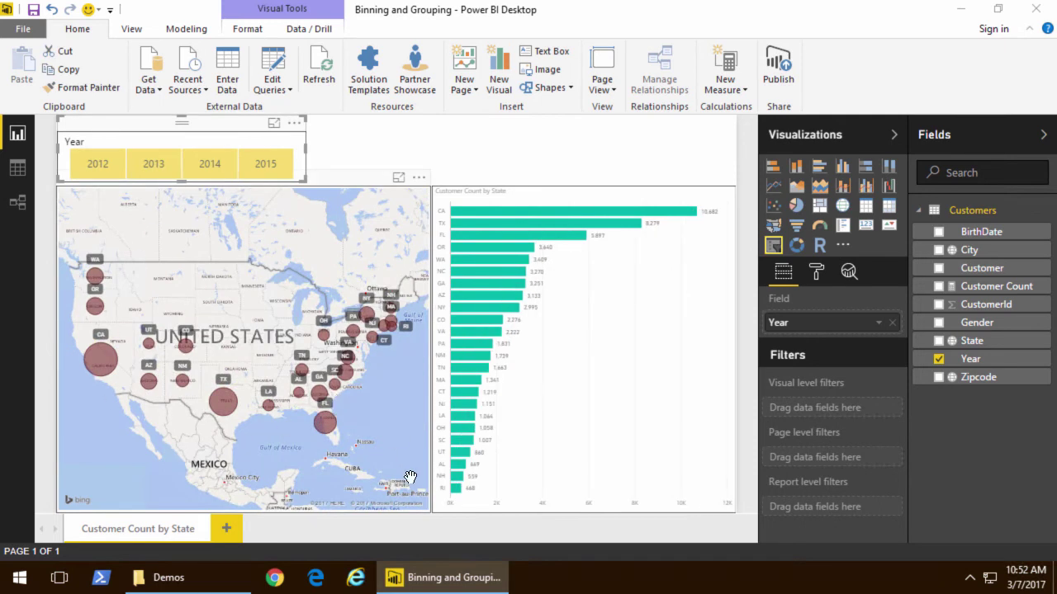
Step: Start a new list group on the State field and name it State Regions
right_click(991, 348)
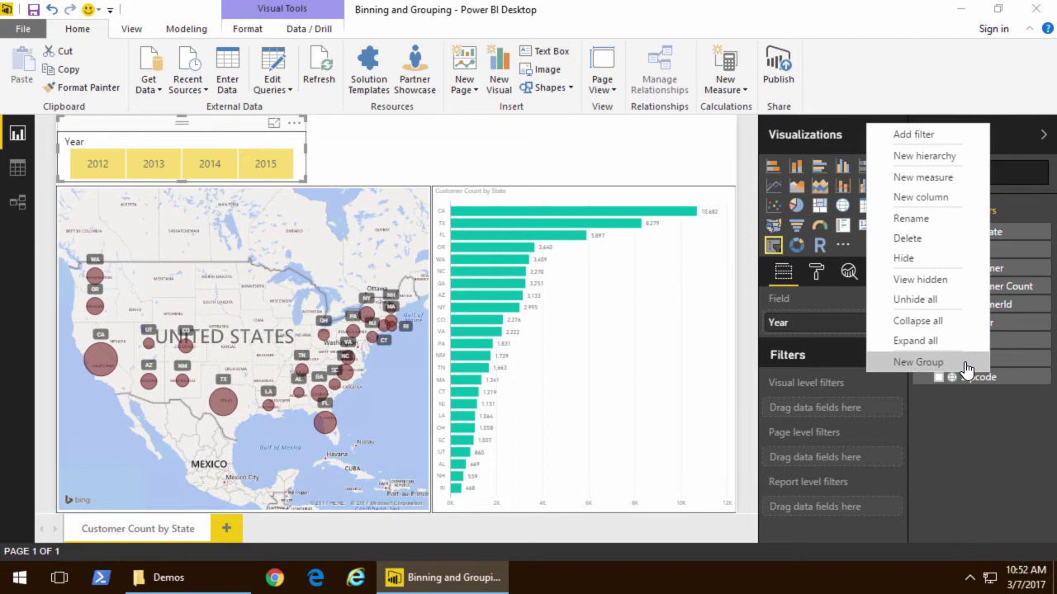
click(964, 364)
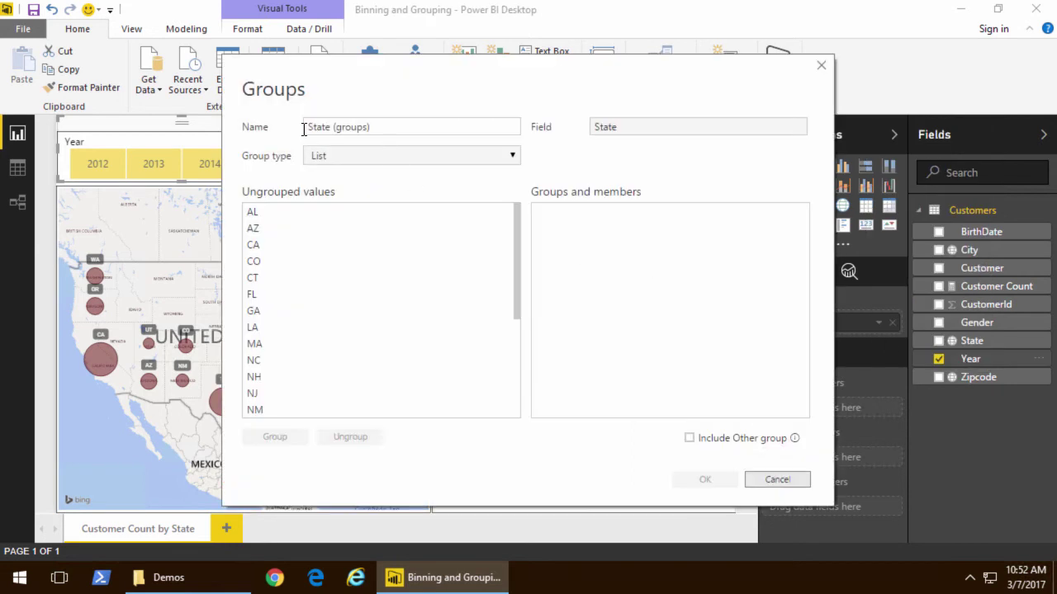
click(332, 127)
key(shift+End)
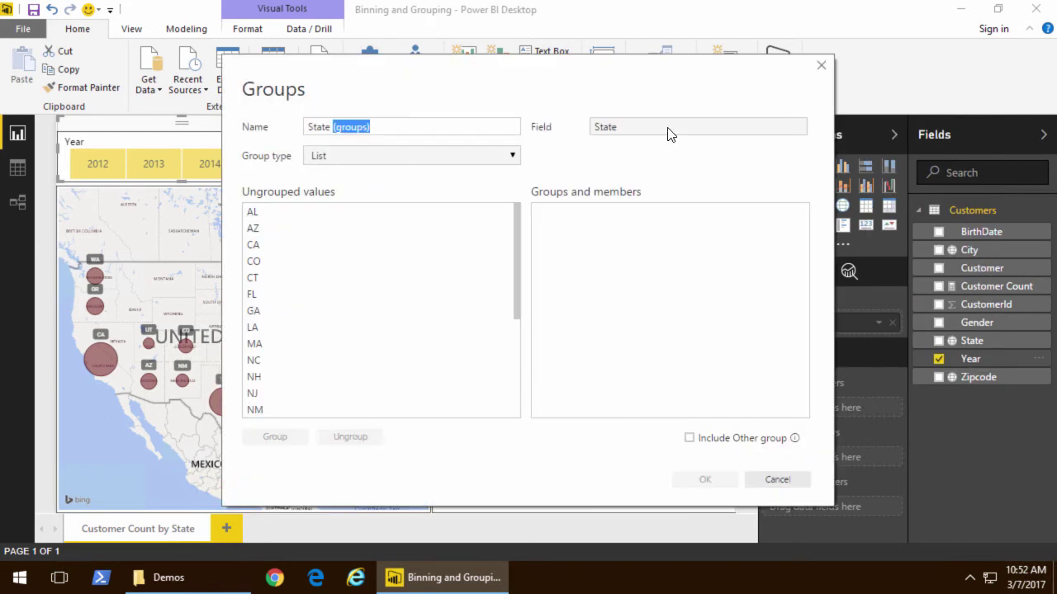
text(Regions)
click(288, 217)
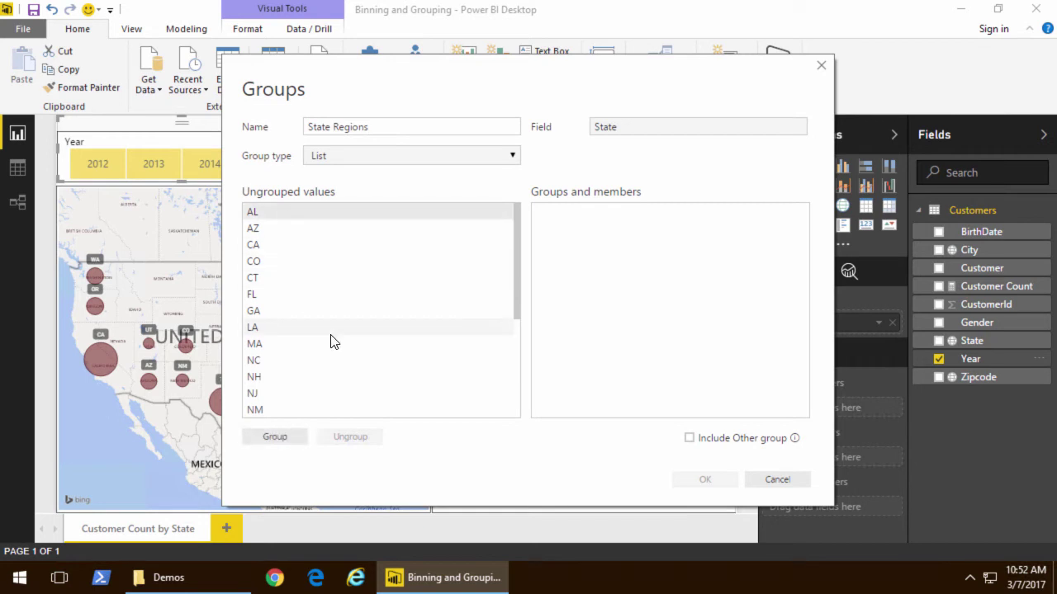
Step: Group CT, MA, NH, NJ, NY and RI together as 'Yankie States'
click(263, 280)
scroll(289, 297, down, 2)
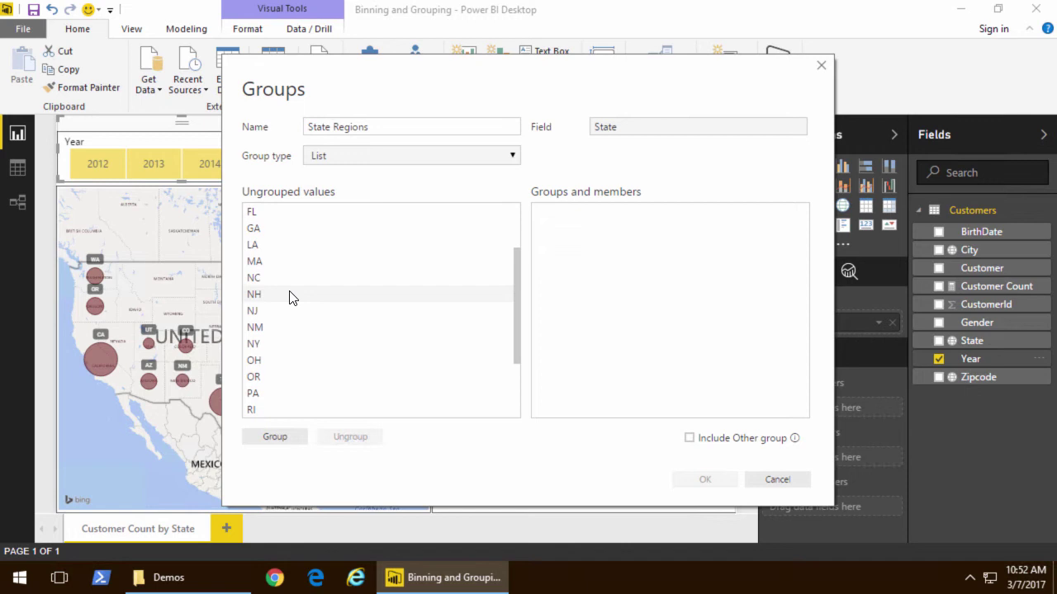
scroll(298, 248, up, 2)
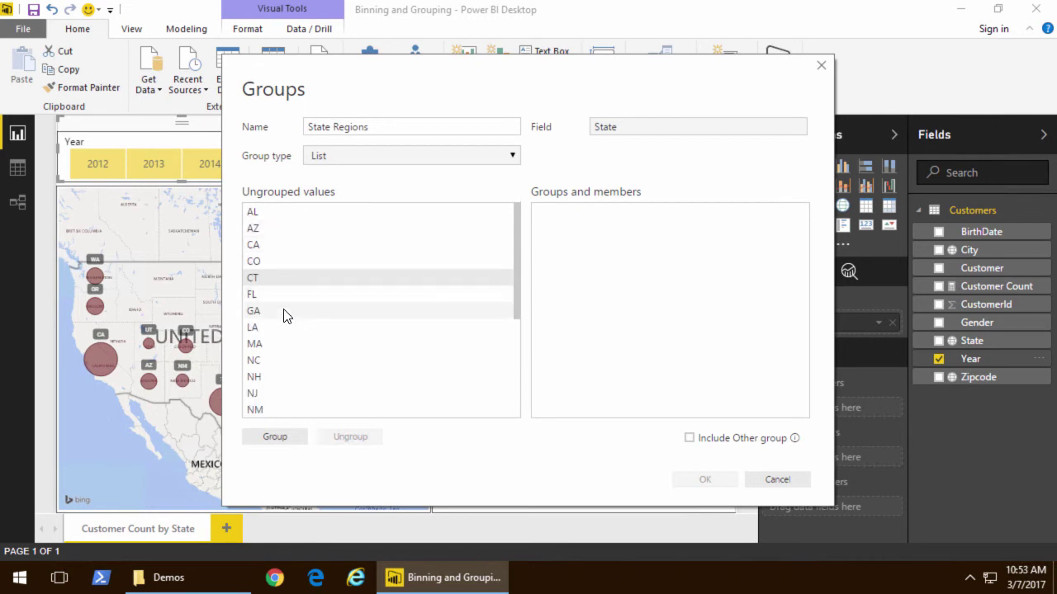
ctrl+click(263, 345)
scroll(264, 345, down, 2)
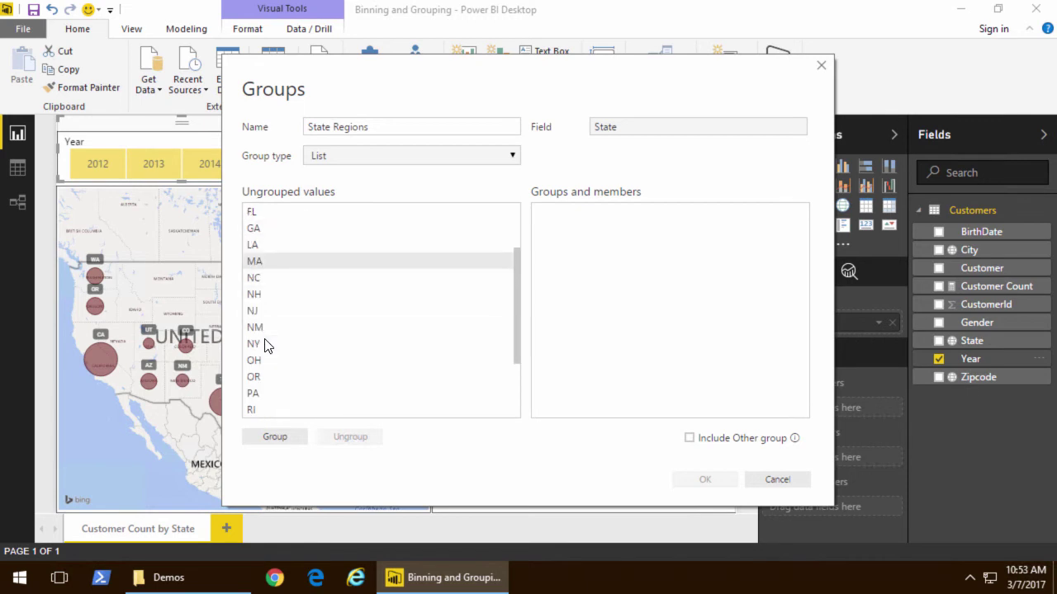
ctrl+click(268, 296)
ctrl+click(266, 312)
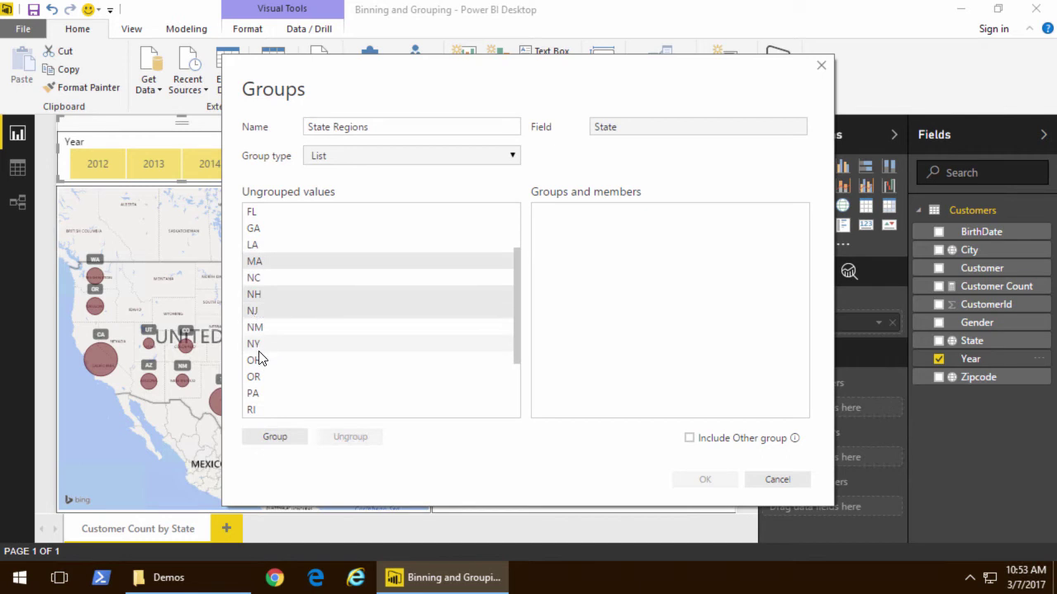
ctrl+click(261, 345)
ctrl+click(255, 409)
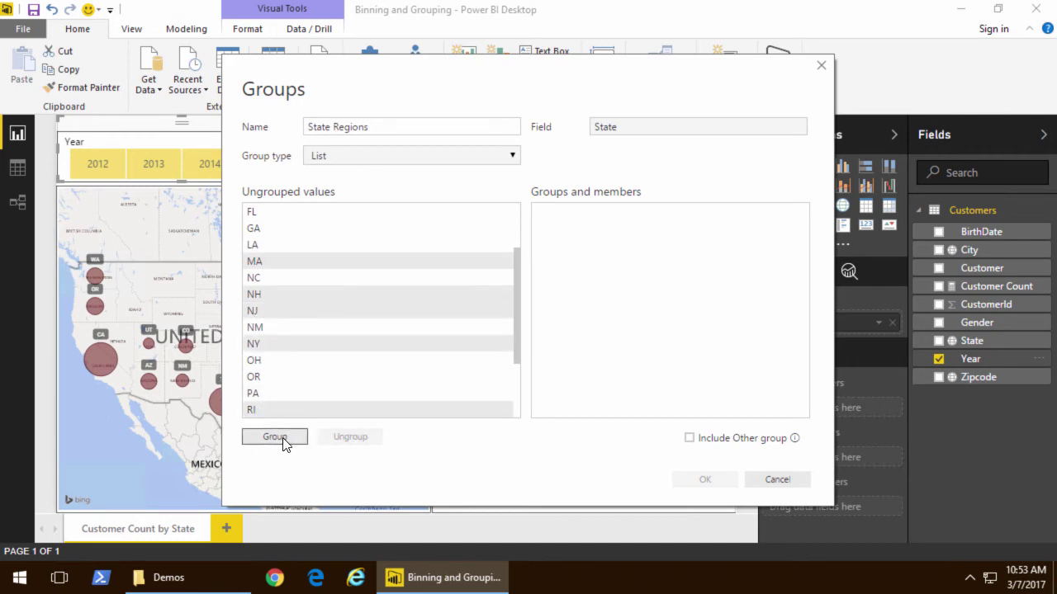
click(274, 436)
text(Y)
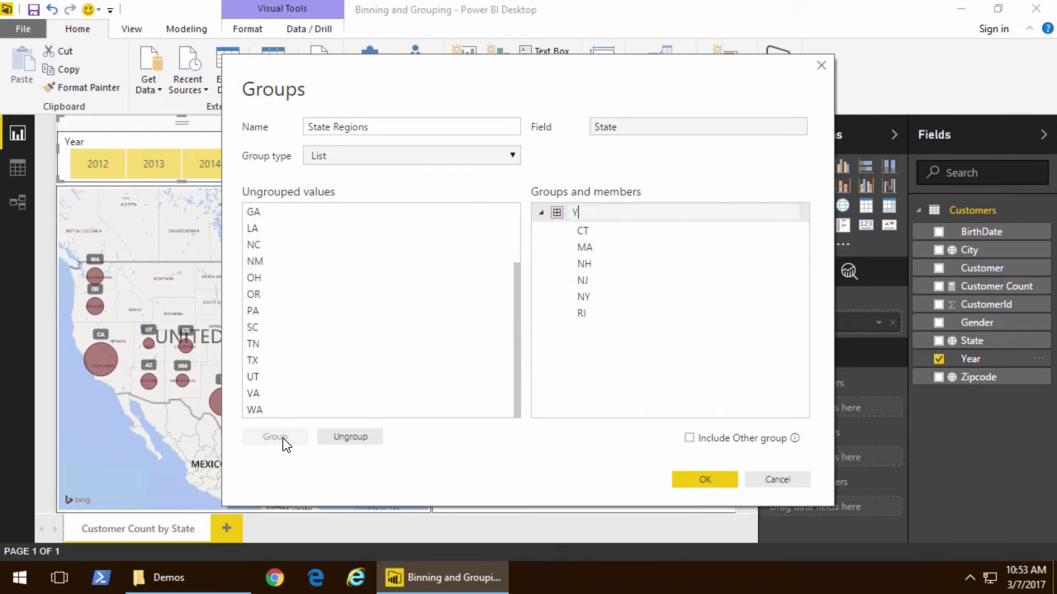
text(ankie States)
key(Return)
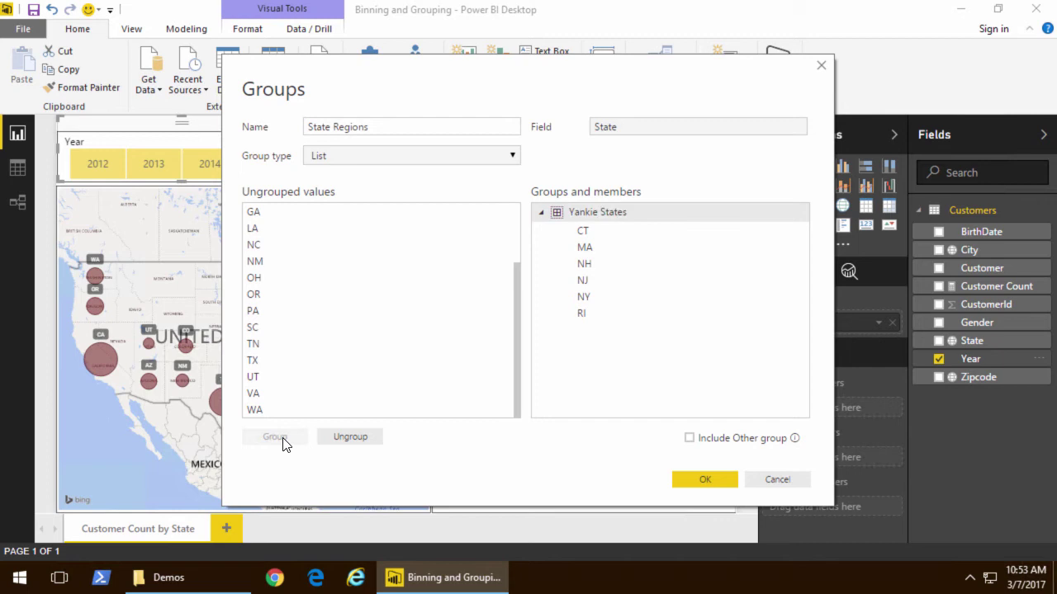
Step: Group AL, FL, GA, LA, NC and SC together as 'Redneck States'
click(278, 213)
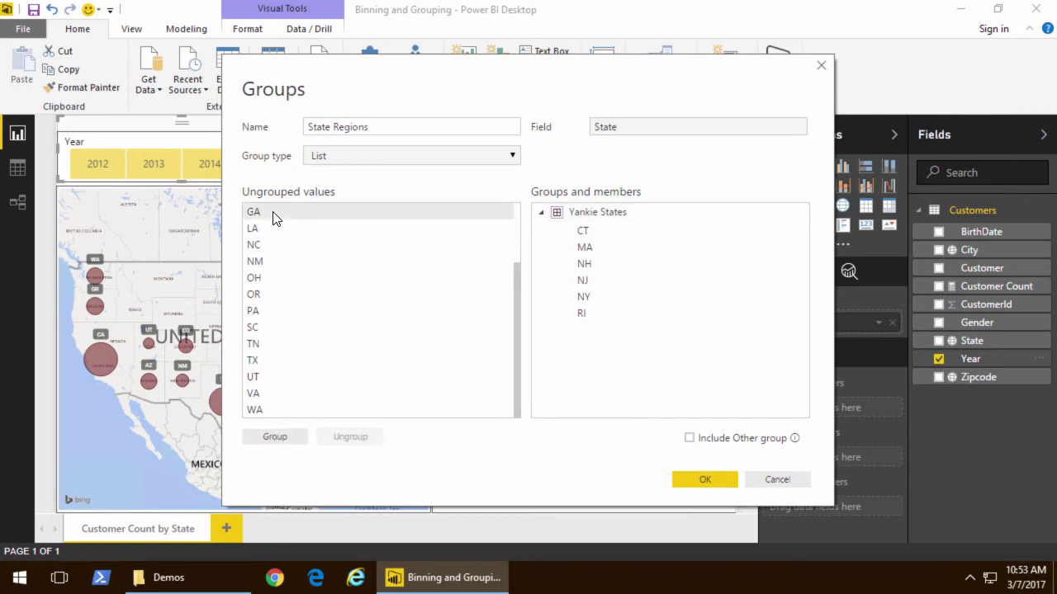
scroll(395, 305, up, 2)
click(263, 217)
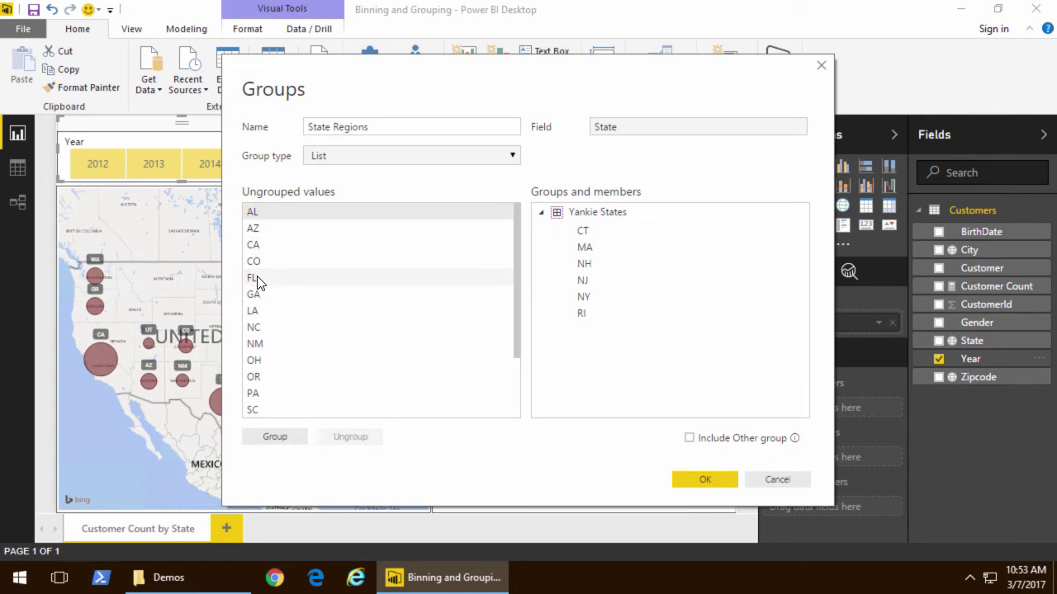
drag(258, 285, 257, 335)
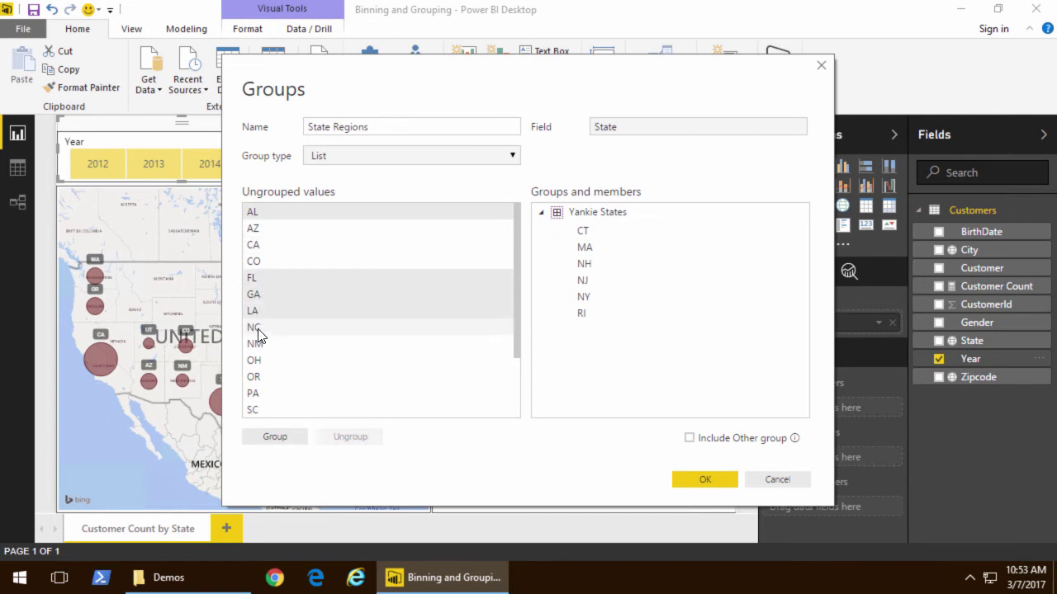
scroll(289, 371, down, 2)
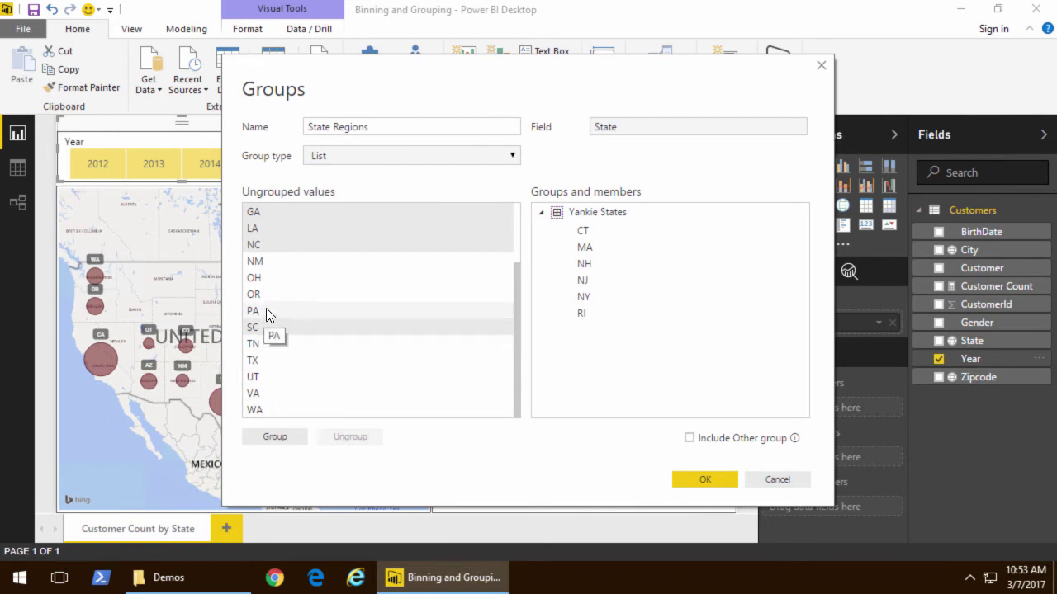
click(276, 438)
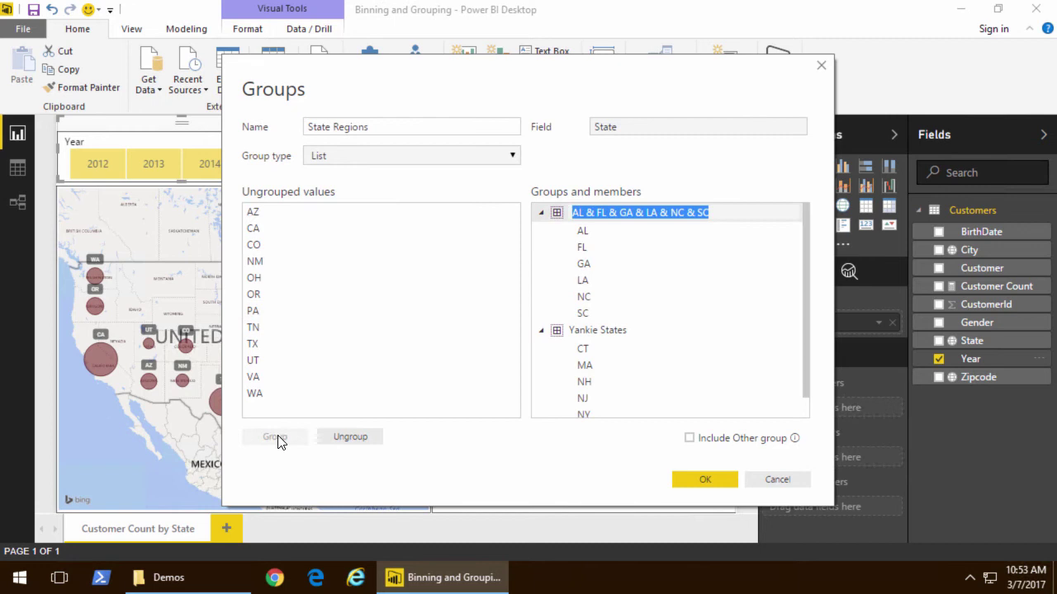
text(Redneck)
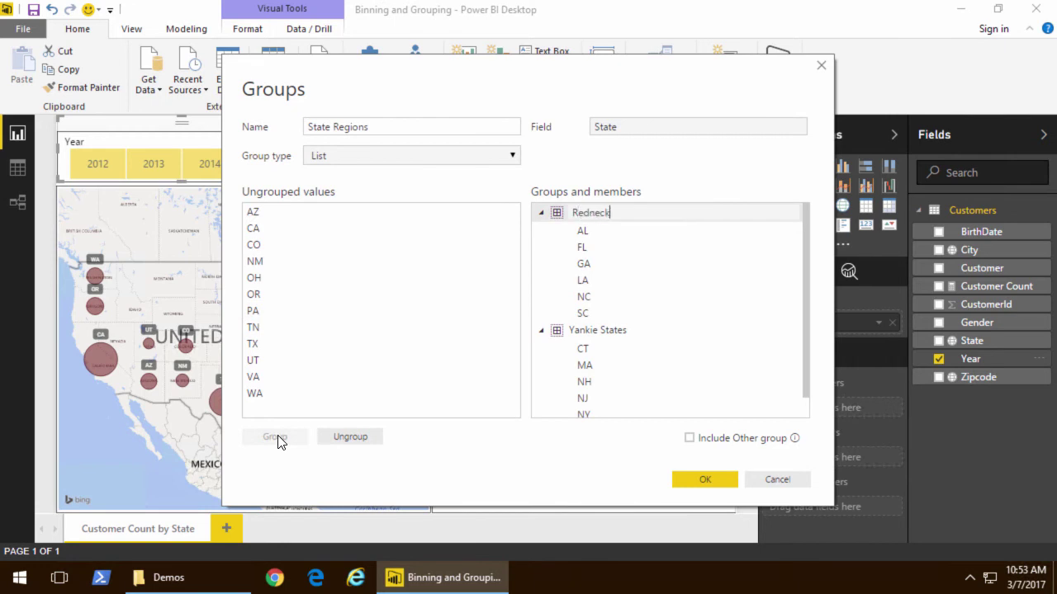
text( States)
key(Return)
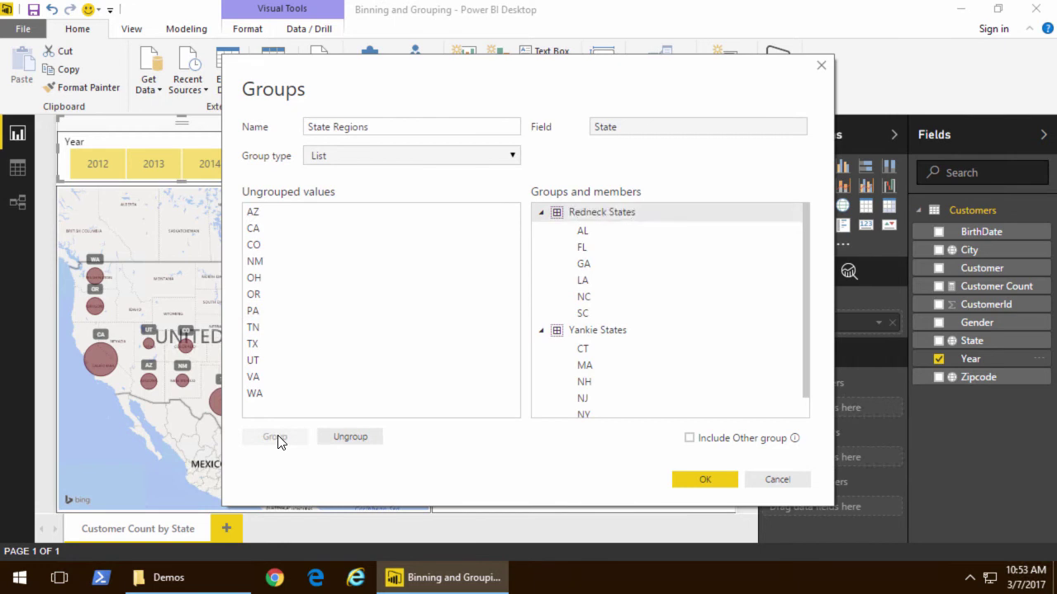
Step: Group AZ, CA, CO, OR and WA together as 'Hippie States'
click(272, 215)
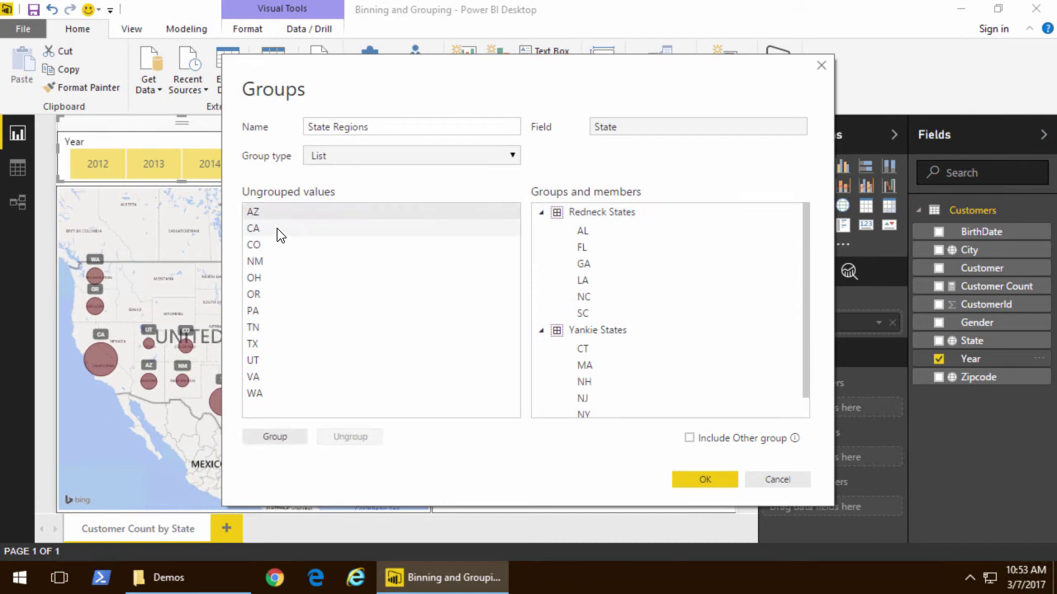
ctrl+click(271, 230)
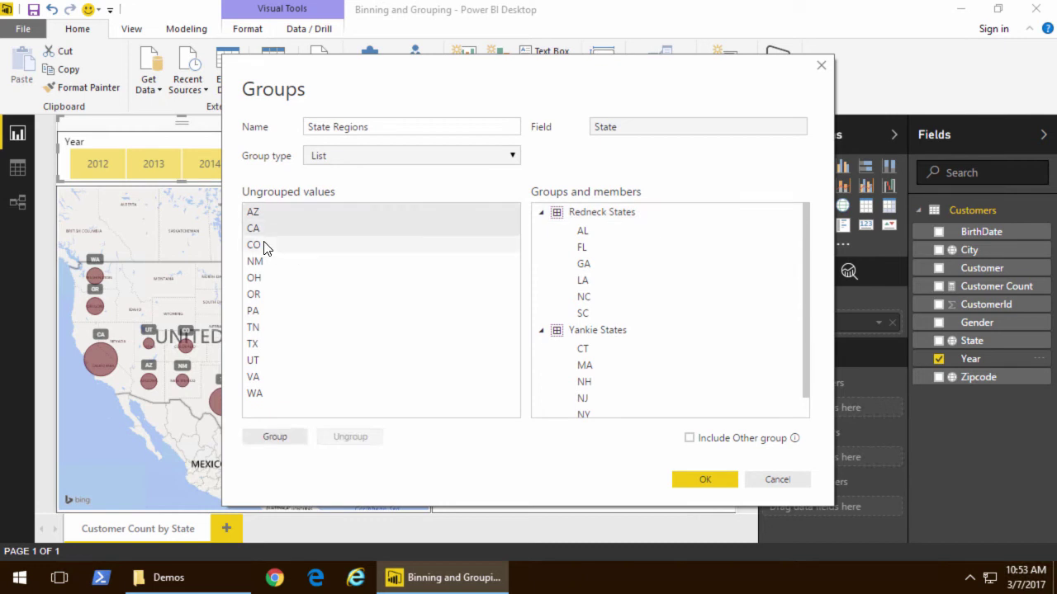
ctrl+click(260, 247)
ctrl+click(264, 295)
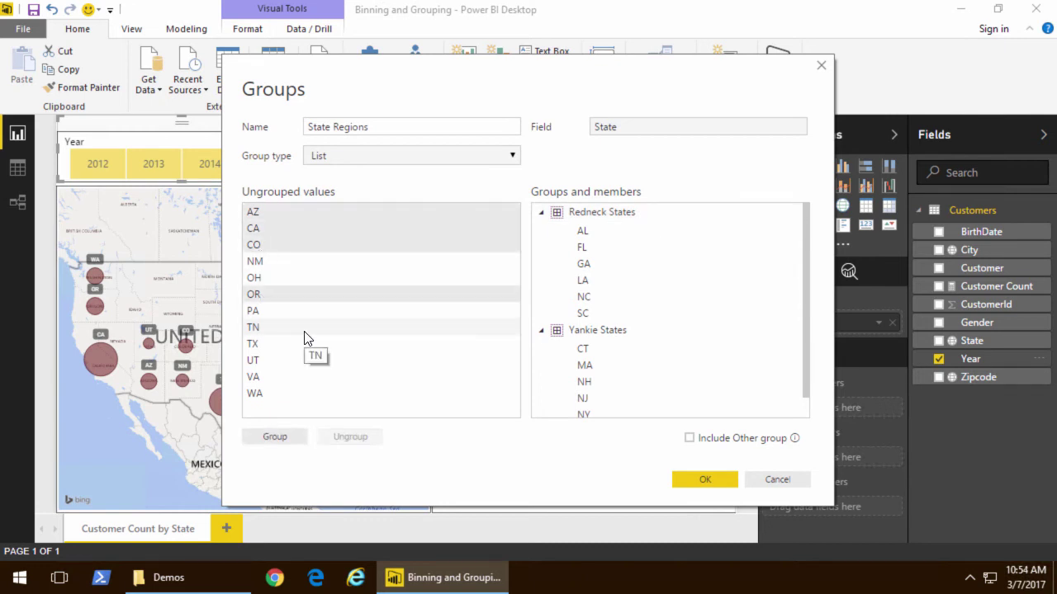
ctrl+click(274, 395)
click(275, 438)
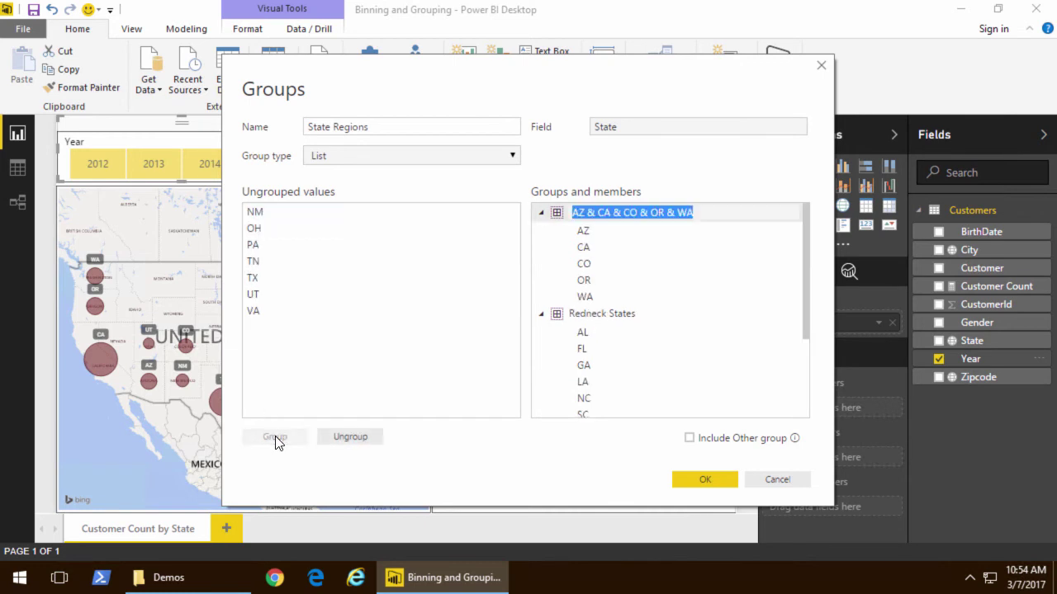
text(Hippie States)
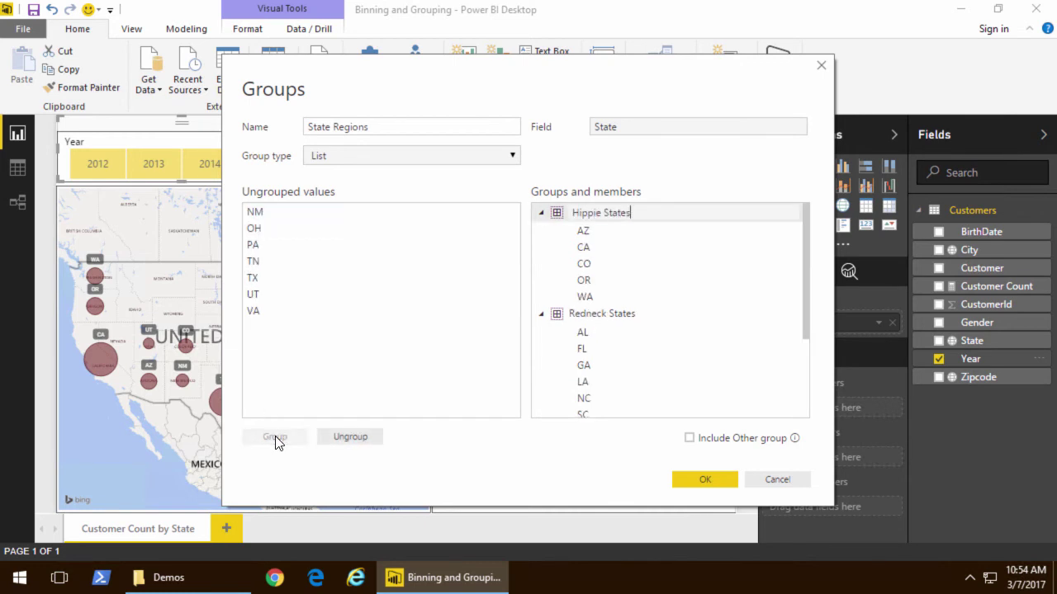
key(Return)
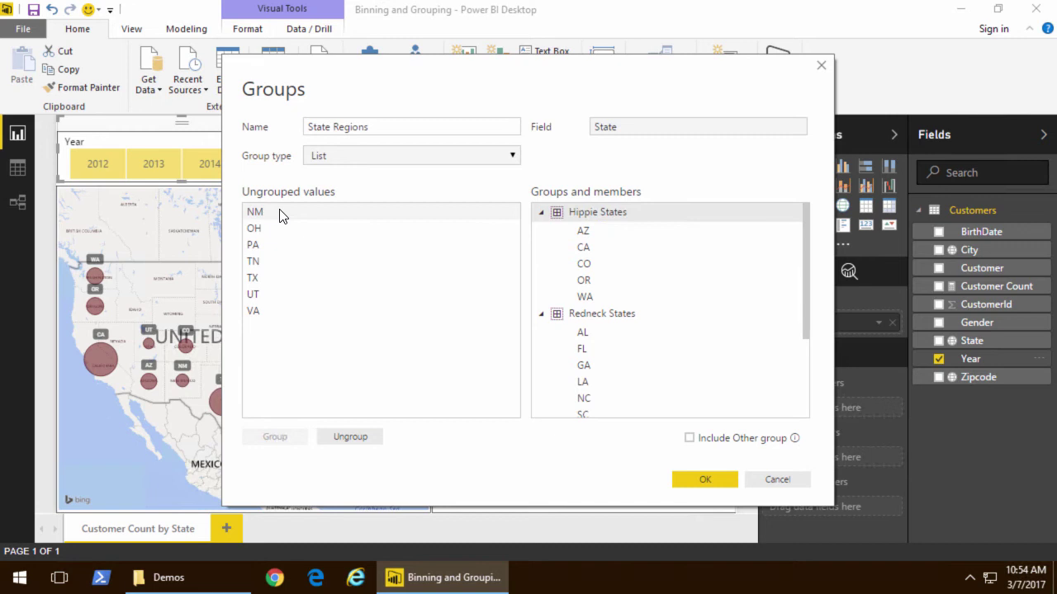
Step: Group the remaining states, NM through VA, as 'Other States' and save the State Regions grouping
drag(278, 213, 267, 347)
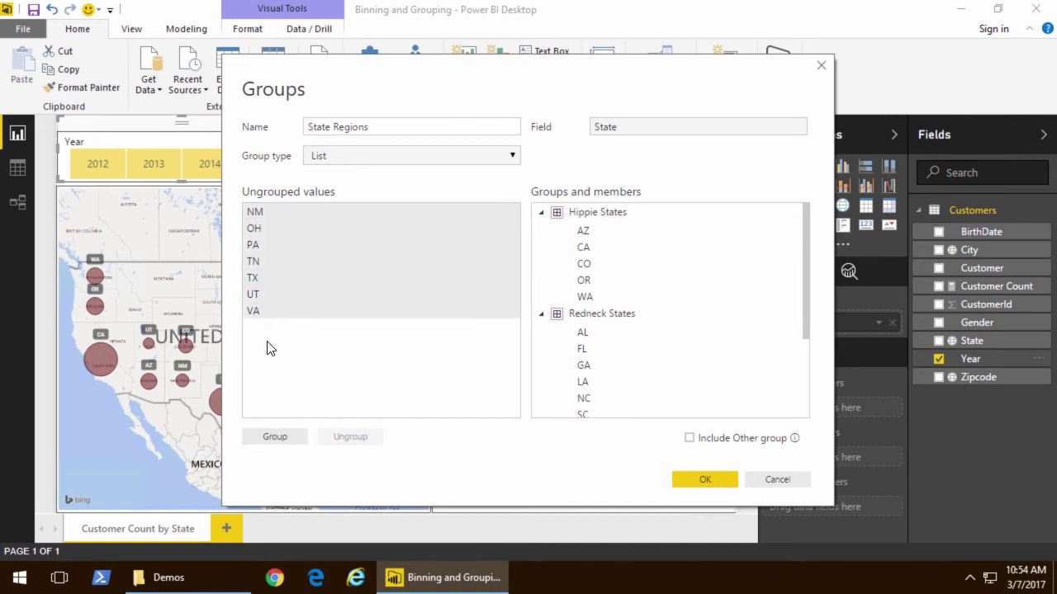
click(282, 437)
text(Other )
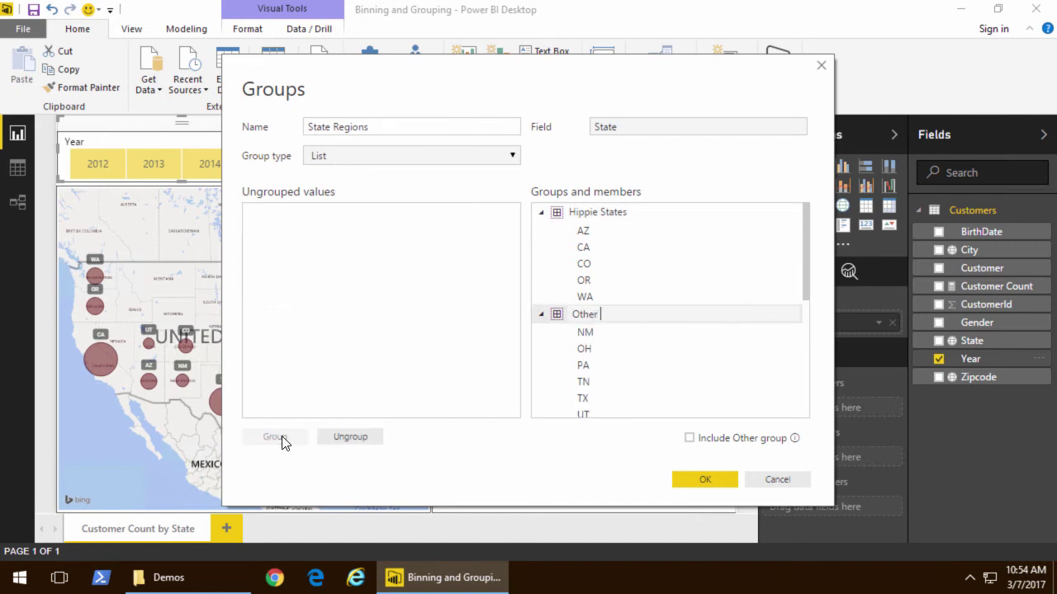
text(States)
key(Return)
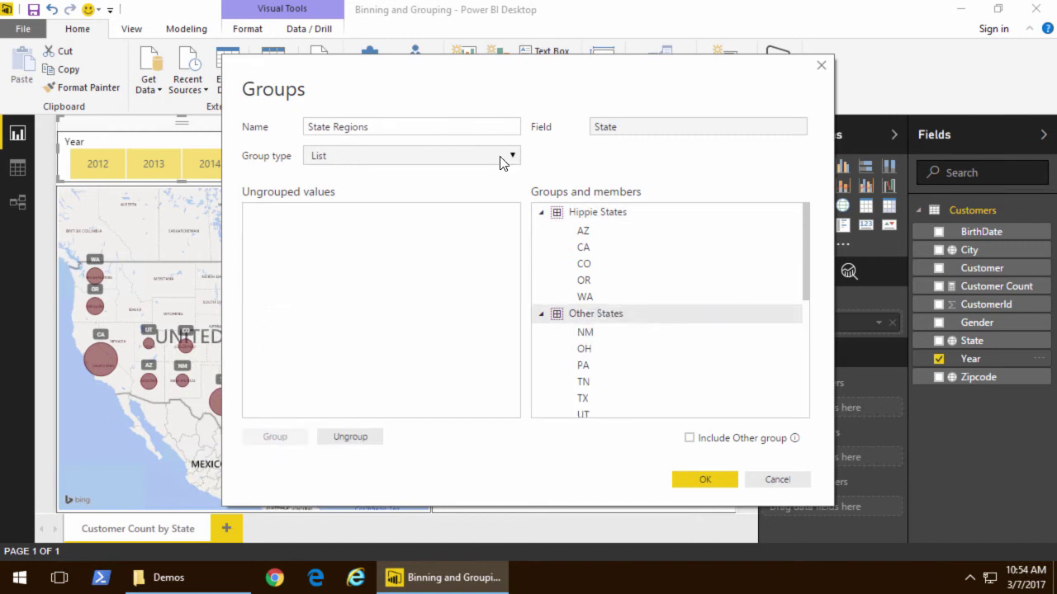
click(706, 480)
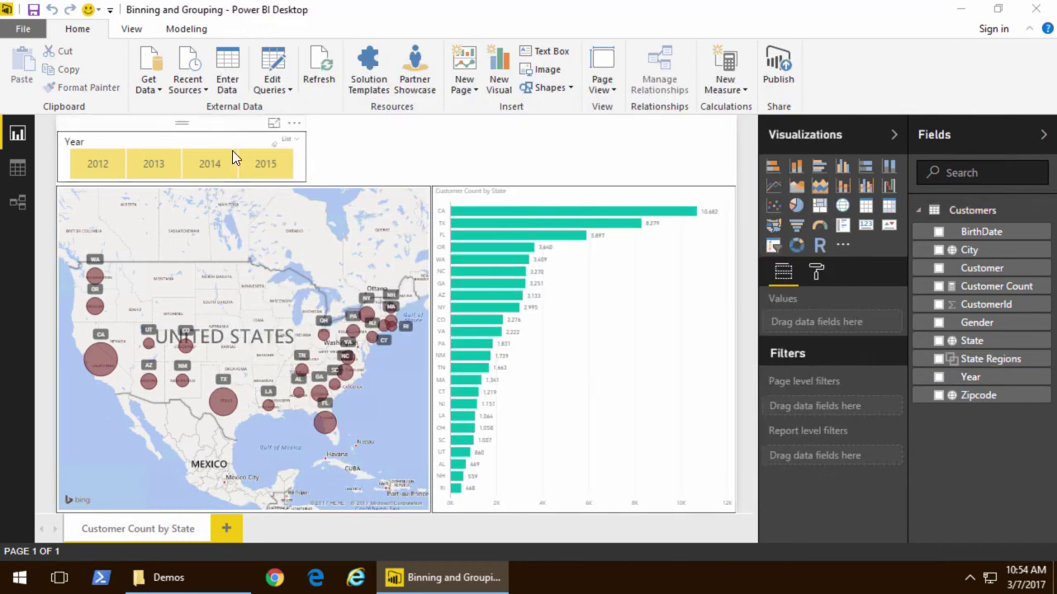
click(129, 129)
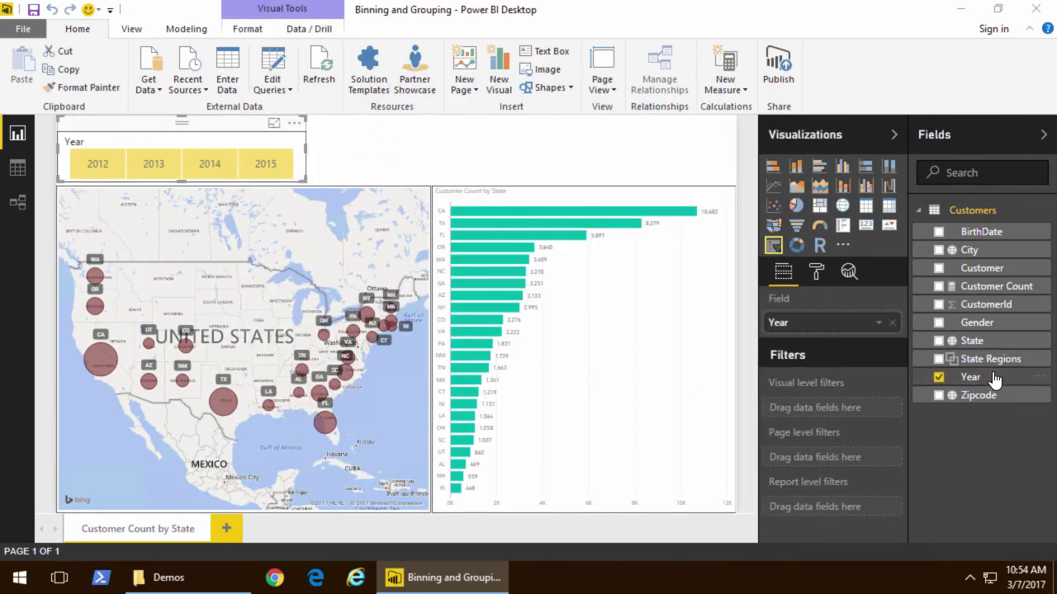
Step: Swap the slicer's field from Year to State Regions, try each region, then clear the selection
drag(995, 361, 885, 333)
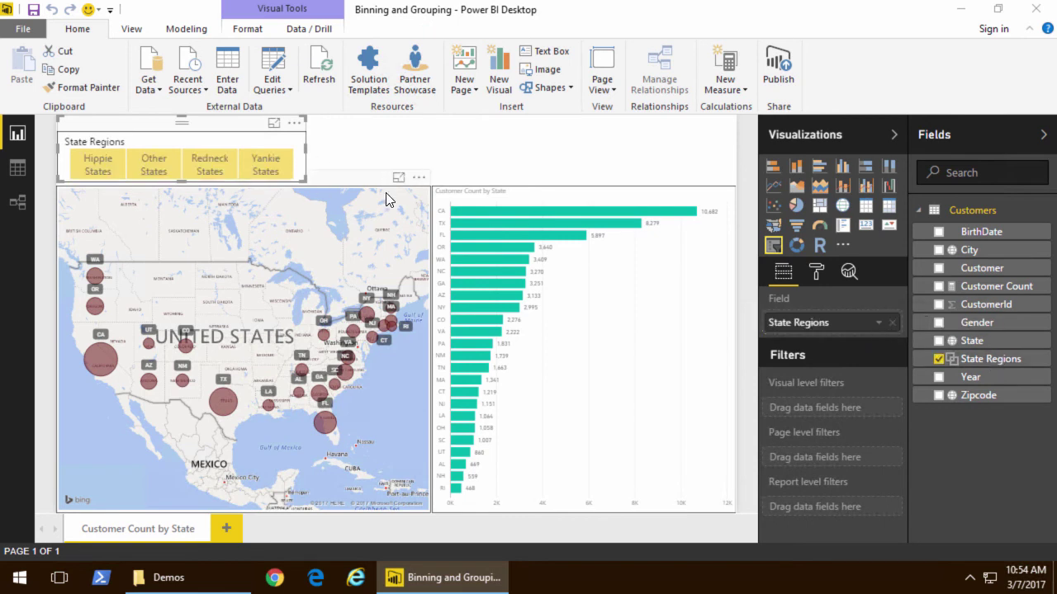
click(92, 162)
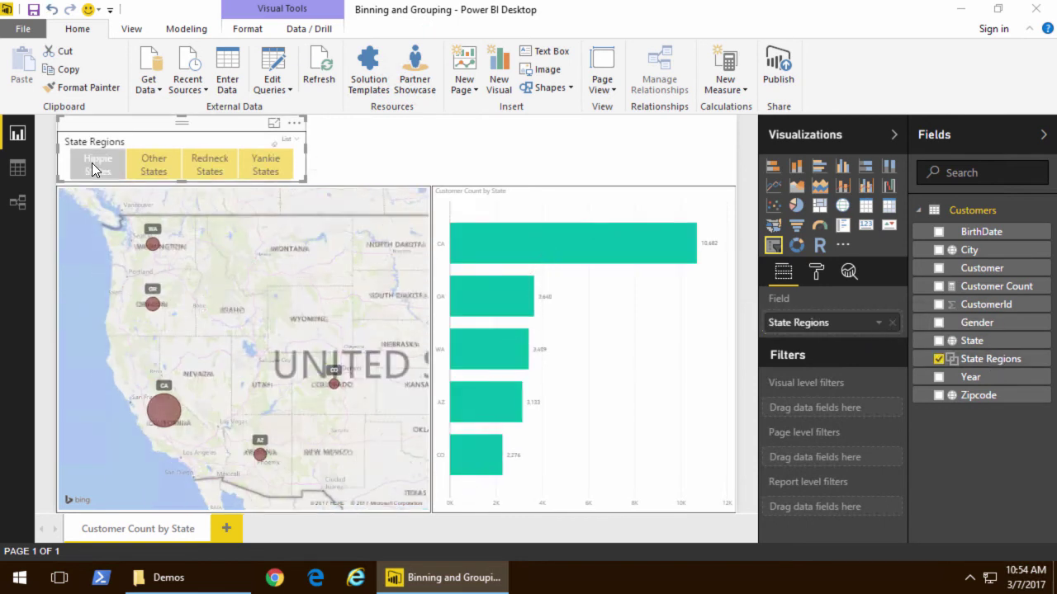
click(142, 161)
click(211, 168)
click(288, 168)
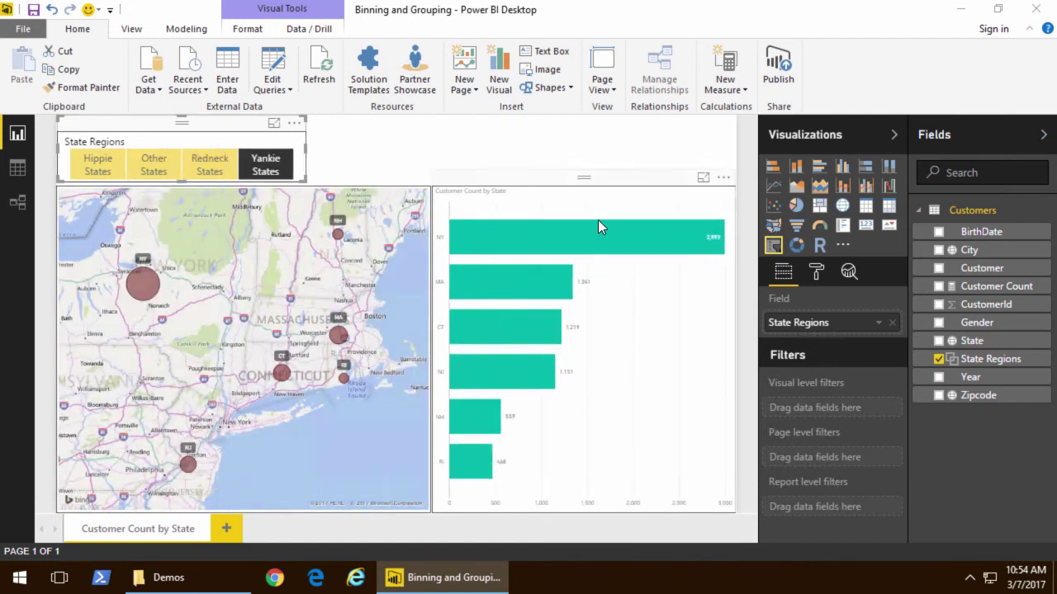
click(265, 167)
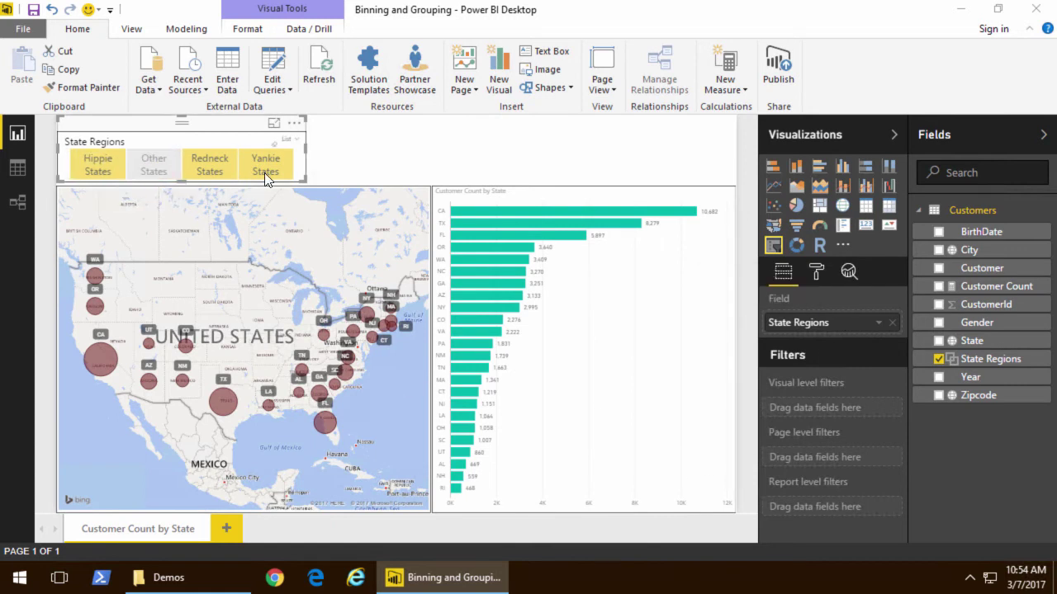
Step: Replace State with State Regions on the bar chart's axis
click(617, 191)
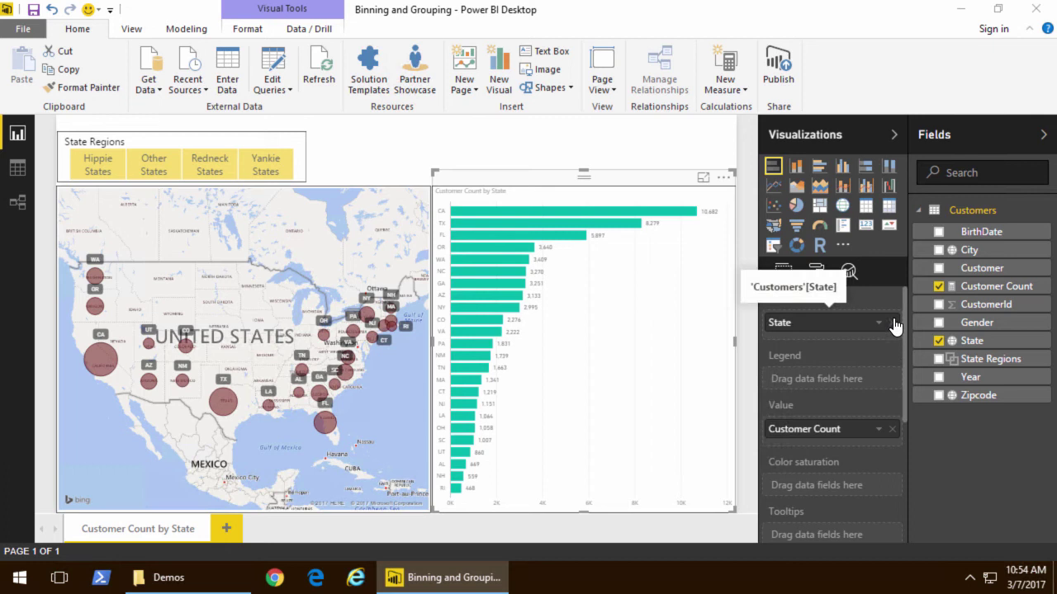
click(892, 325)
drag(961, 364, 839, 329)
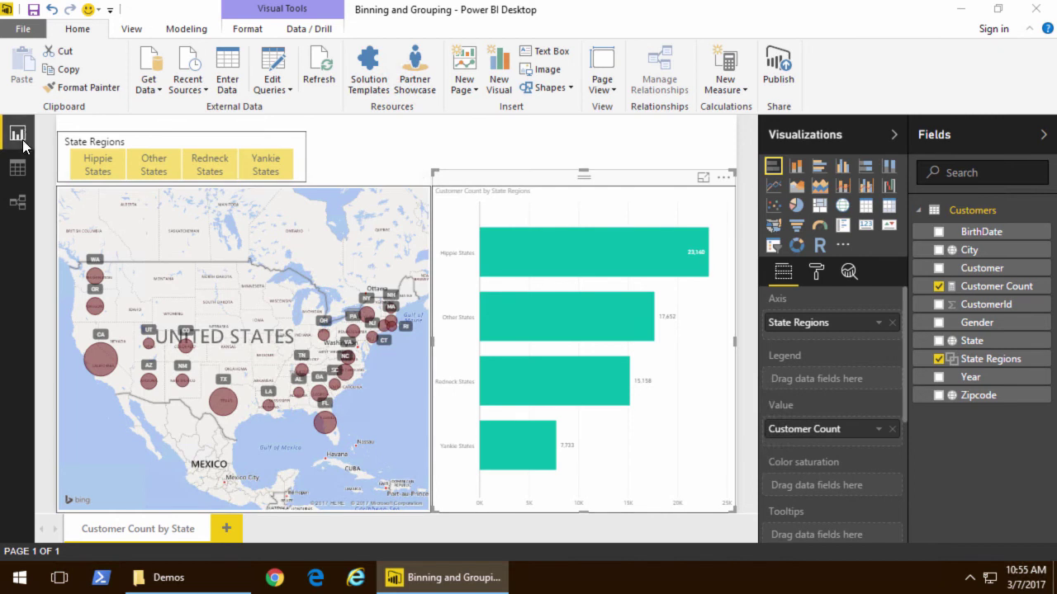
Step: Show the Customers table in Data view with BirthDate selected and the Modeling tools visible
click(17, 169)
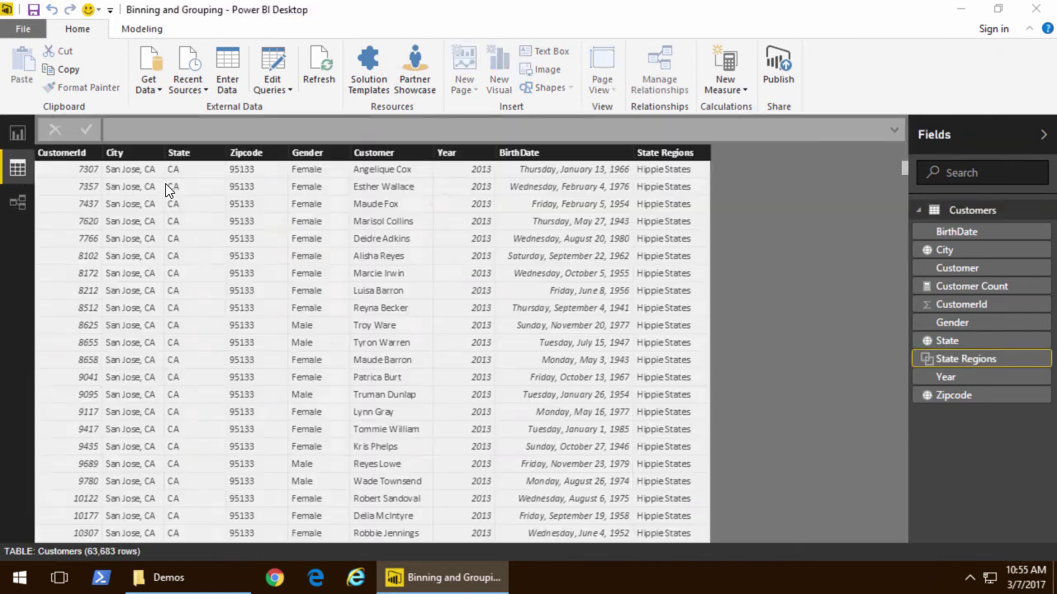
click(537, 156)
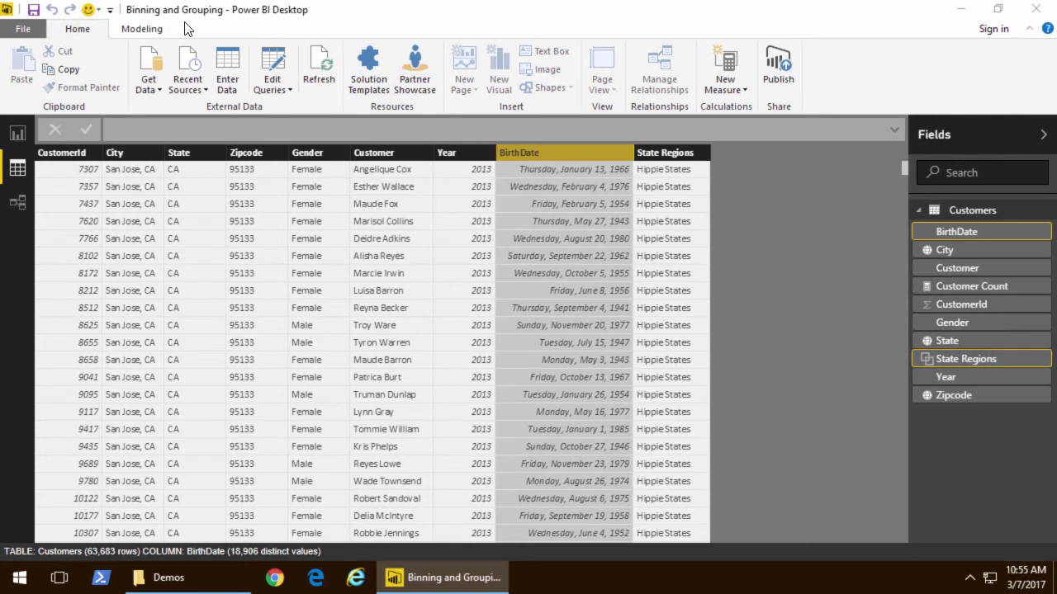
click(142, 30)
Step: Add a calculated column Age = FLOOR((TODAY()-Customers[BirthDate])/365, 1)
click(134, 80)
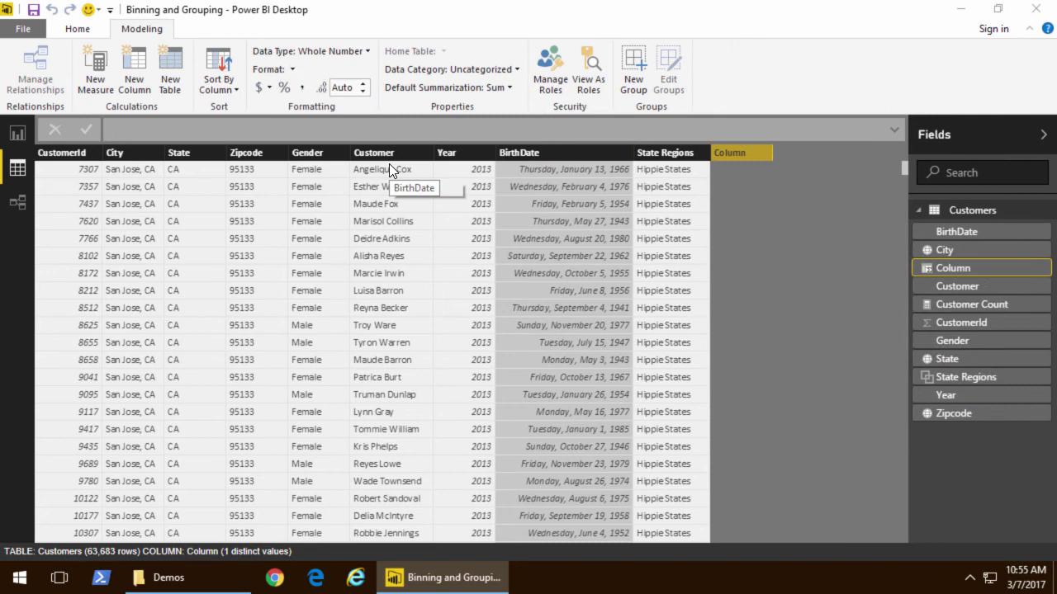
text(Age = )
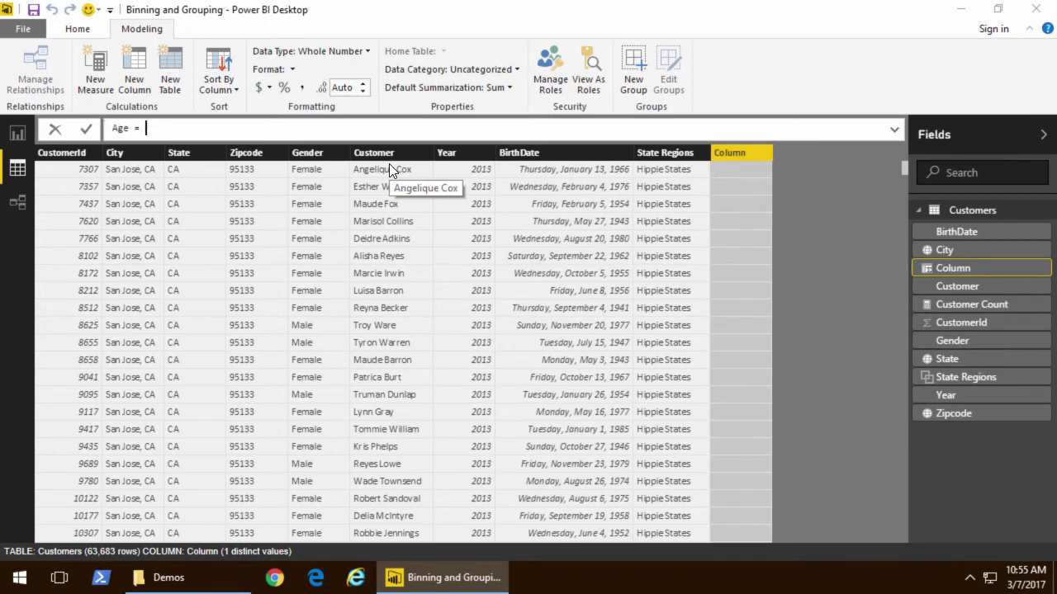
text(TODAY()-Customers[BirthDate])
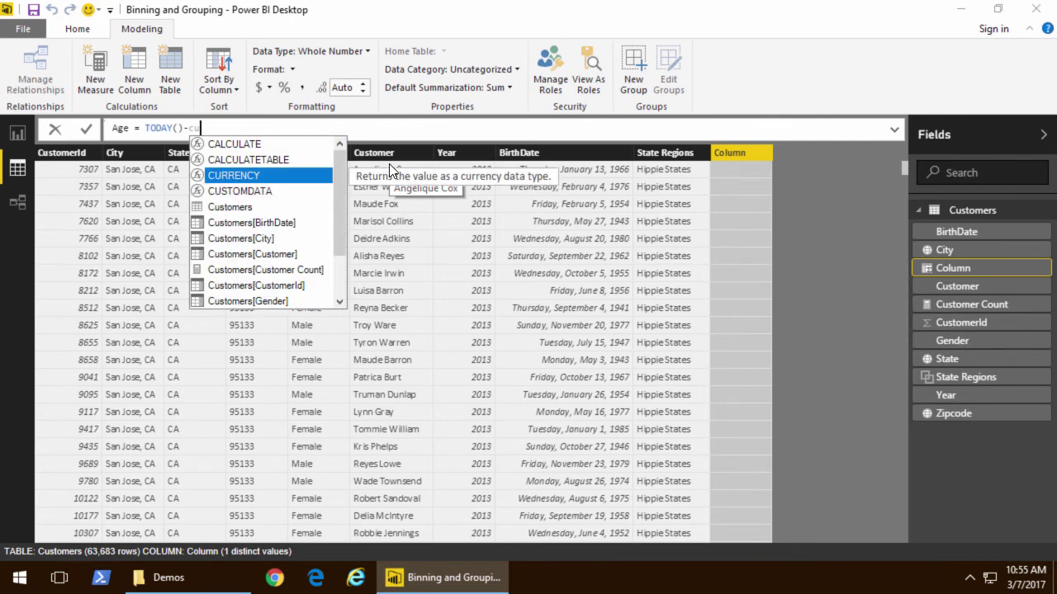
key(Home)
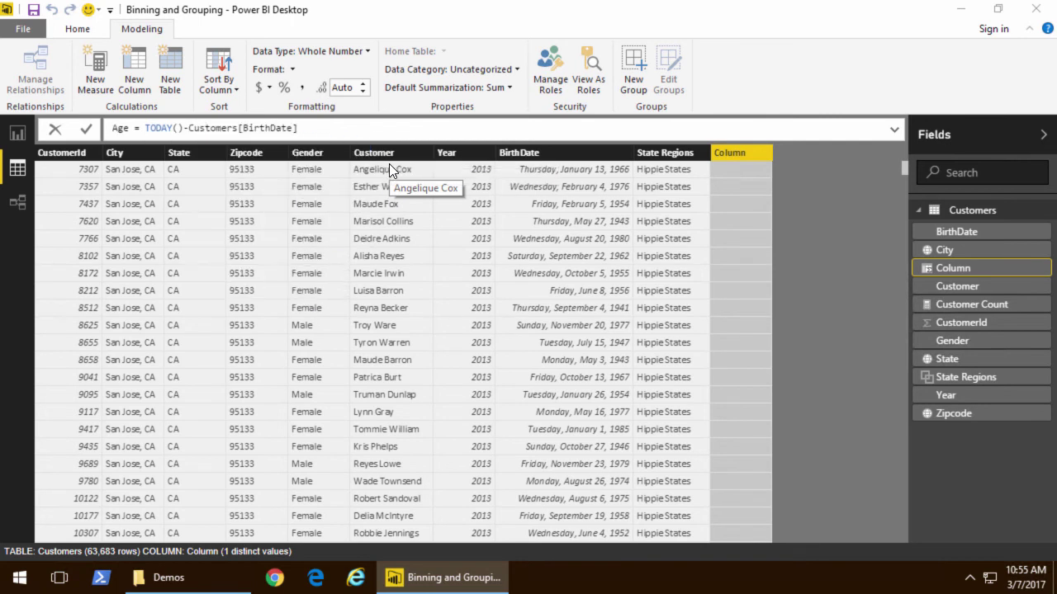
key(ctrl+Right)
key(ctrl+Right)
text(()
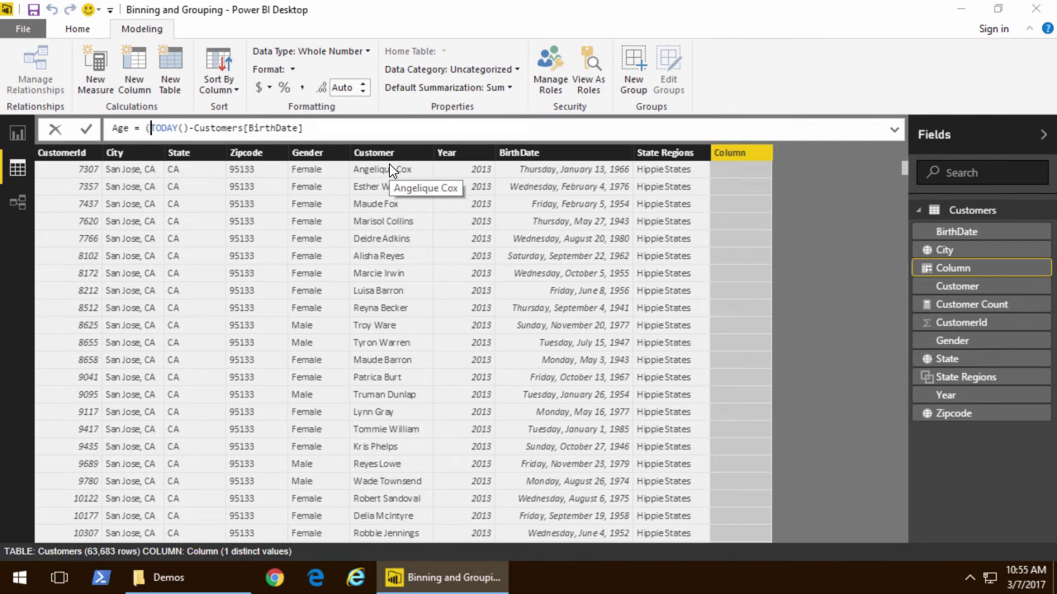
key(End)
text()/365)
key(Right)
text(F)
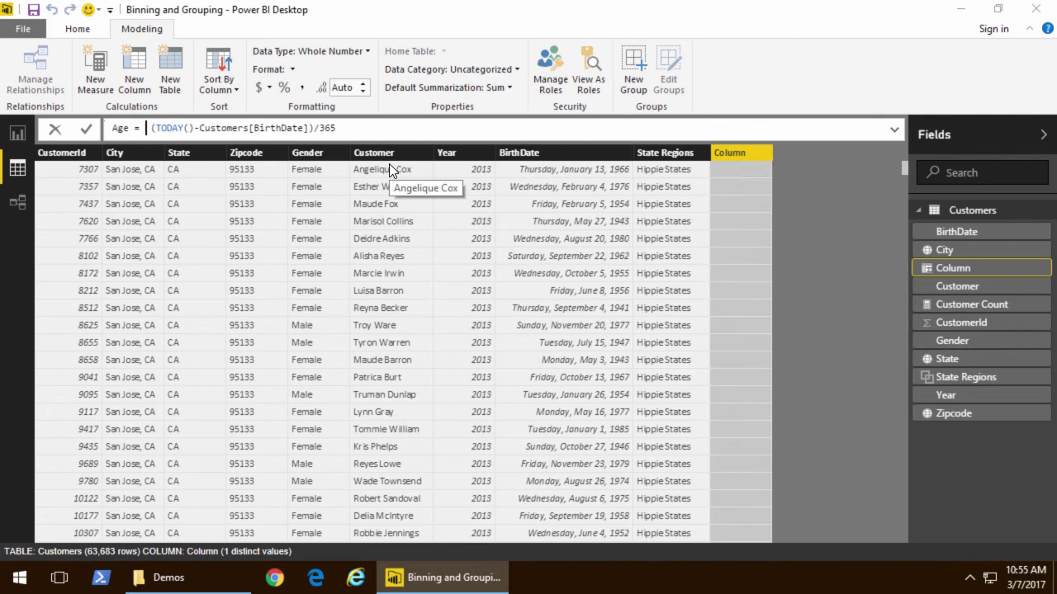
text(LOOR()
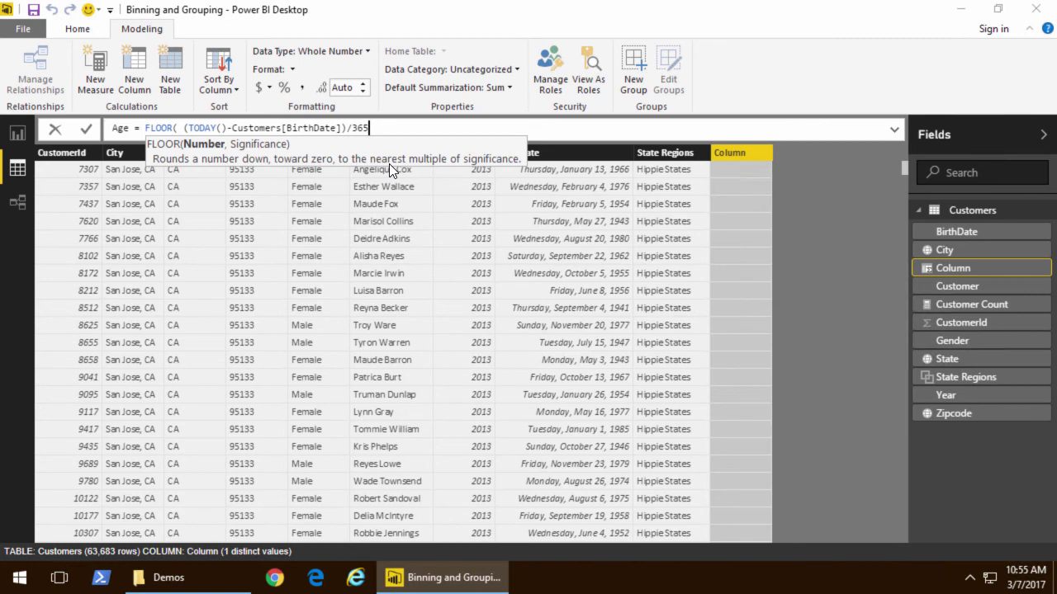
text(, 1))
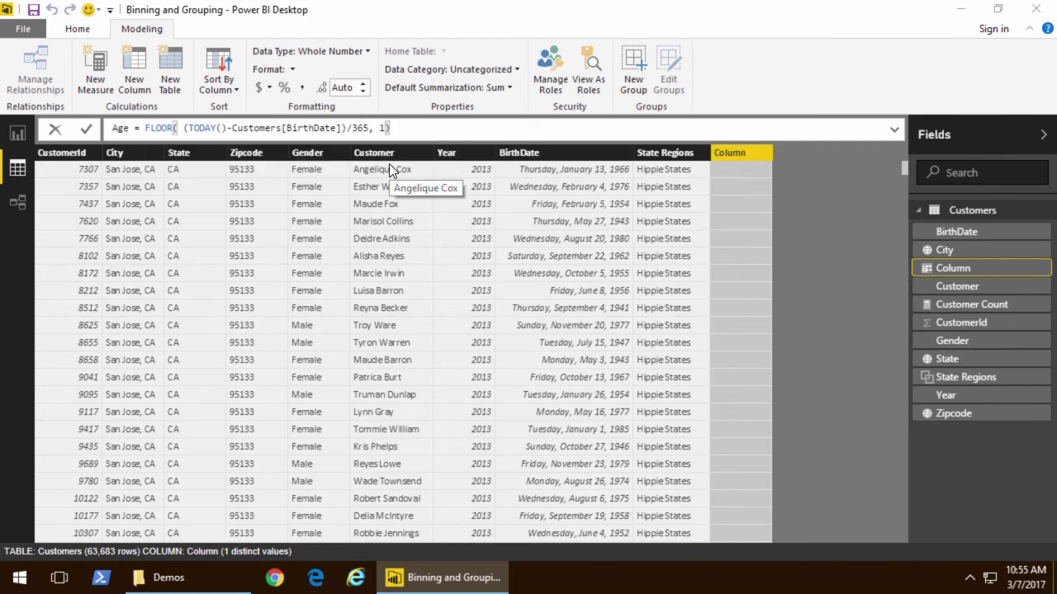
key(Return)
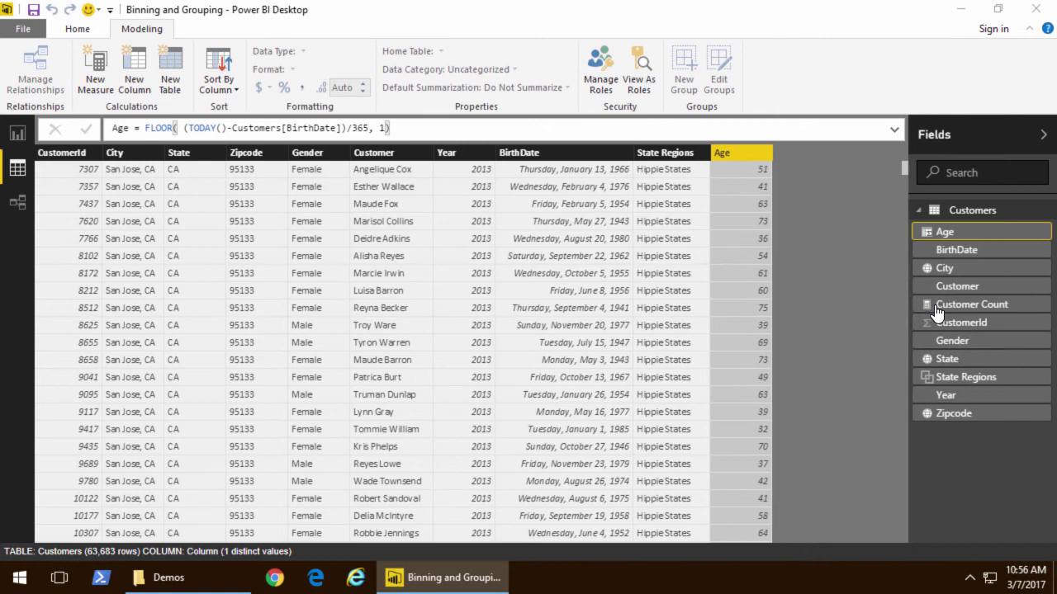
Step: Create an 'Age Group' bin group on Age with a bin size of 10
right_click(964, 236)
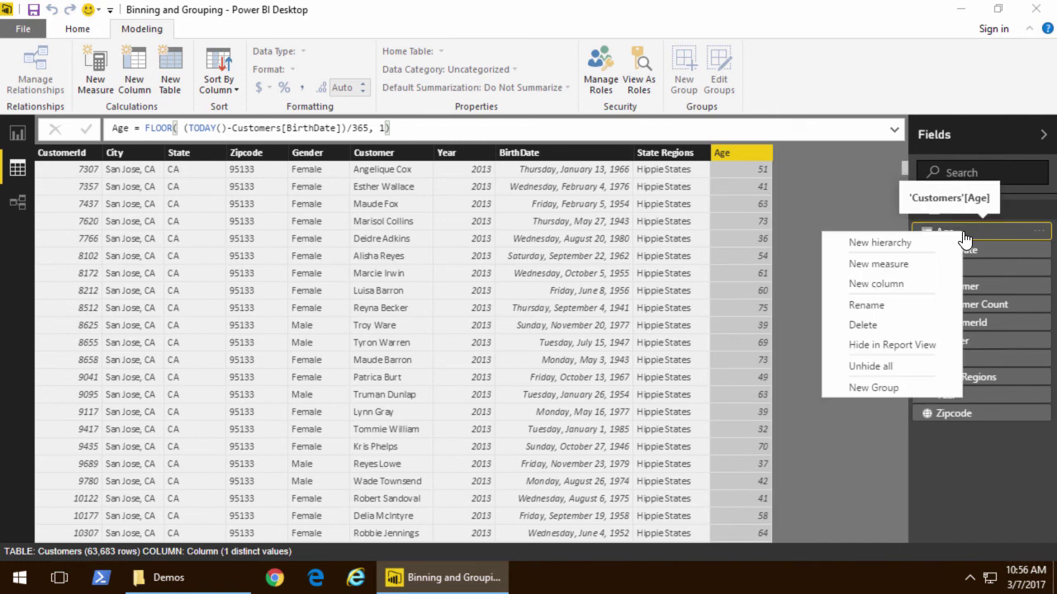
click(919, 389)
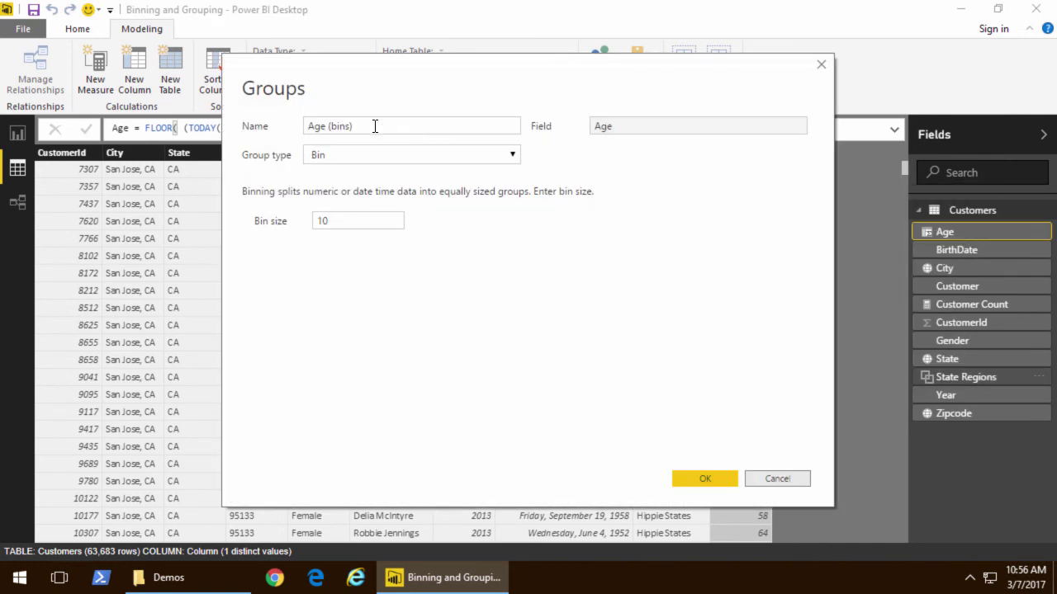
click(379, 127)
key(BackSpace)
key(BackSpace)
key(BackSpace)
key(BackSpace)
key(BackSpace)
text(Gro)
click(377, 159)
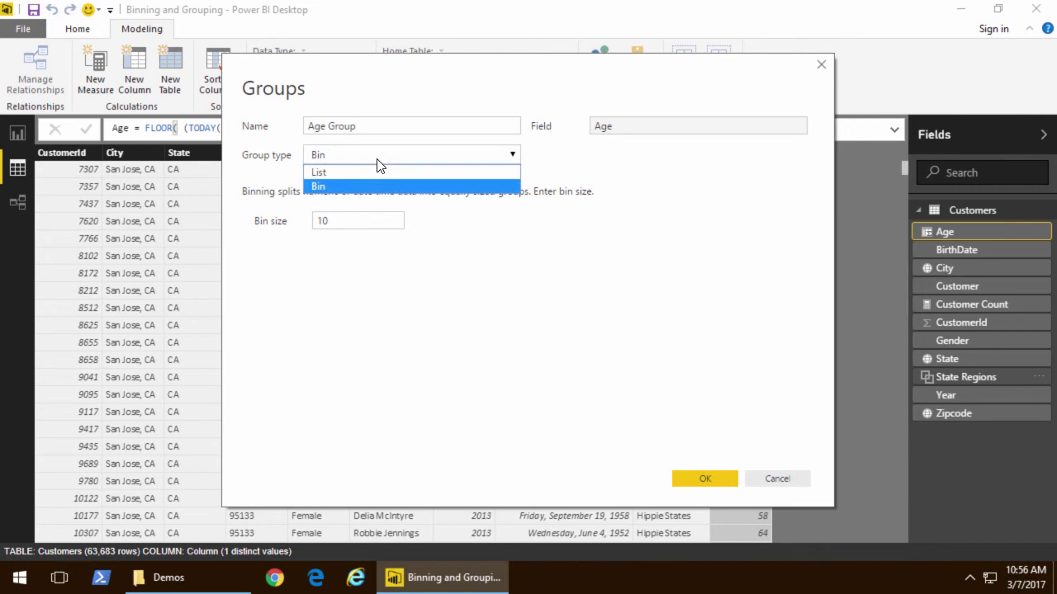
click(394, 188)
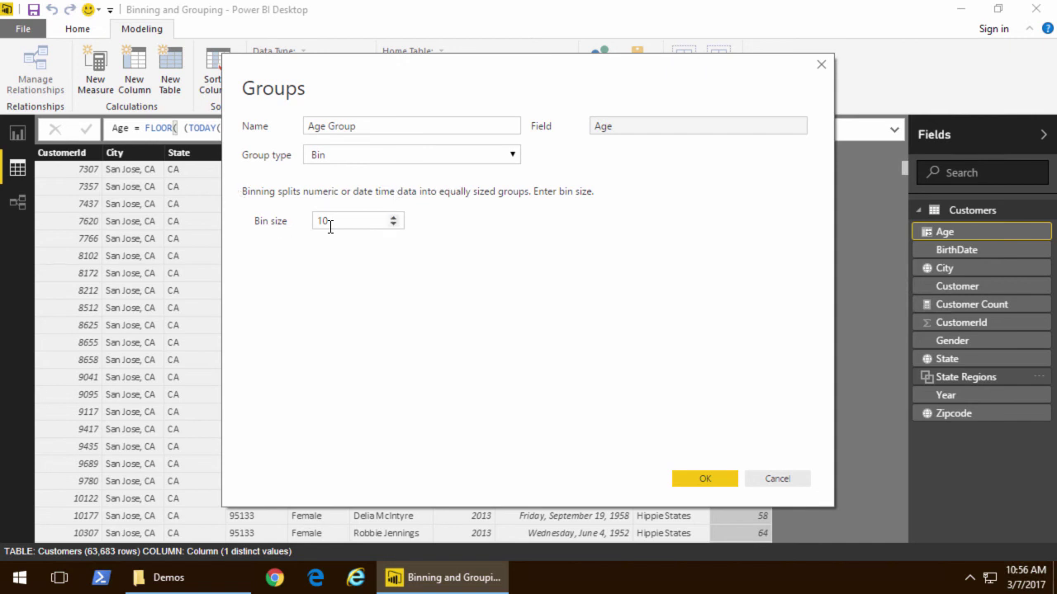
click(717, 482)
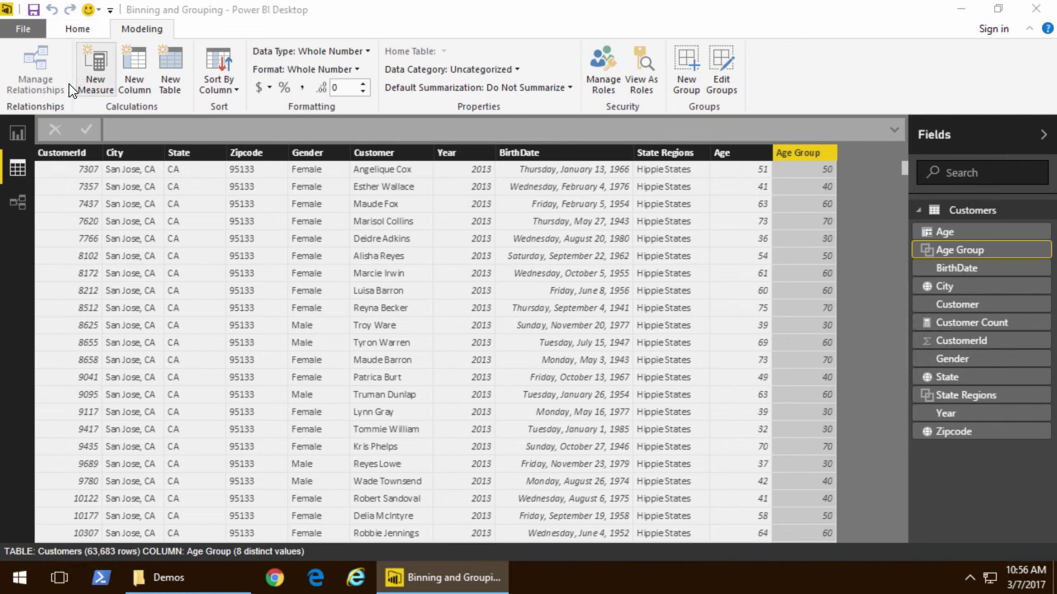
Step: In Report view, change the chart to clustered bars and use Age Group as its legend
click(18, 134)
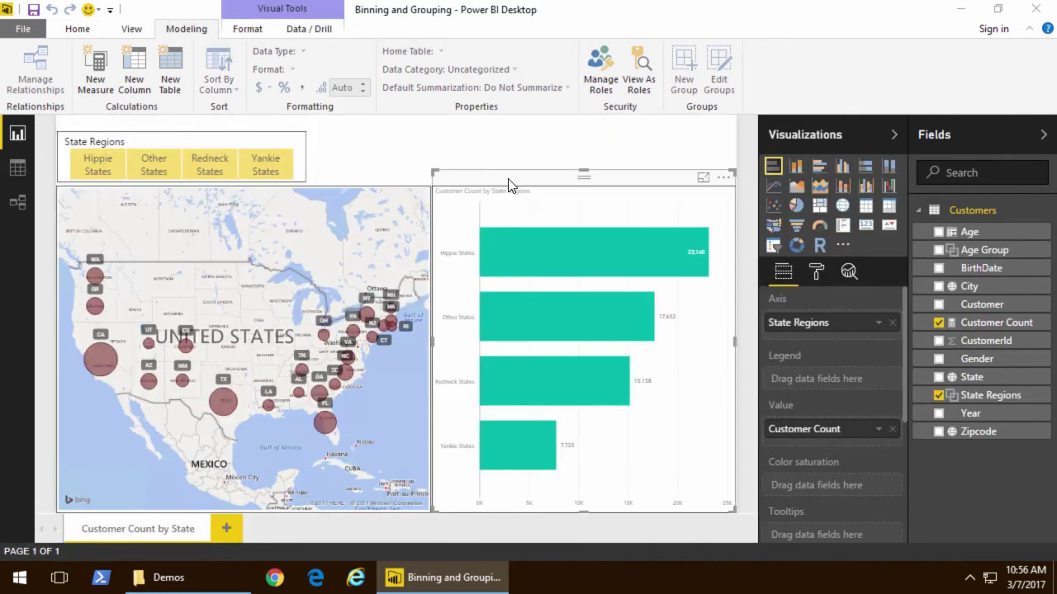
mouse_move(543, 278)
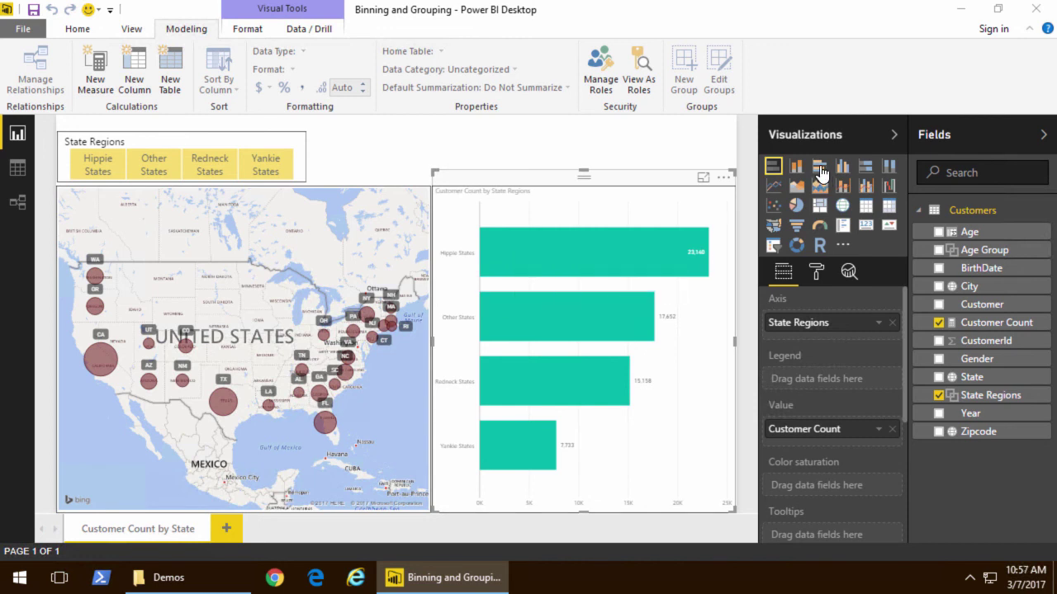
click(819, 169)
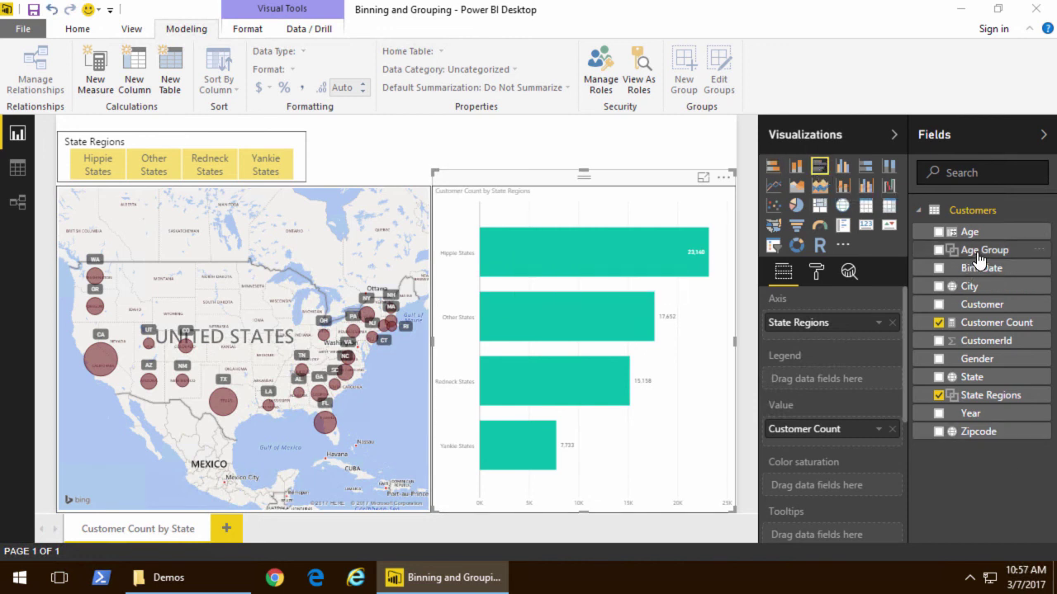
drag(980, 250, 840, 384)
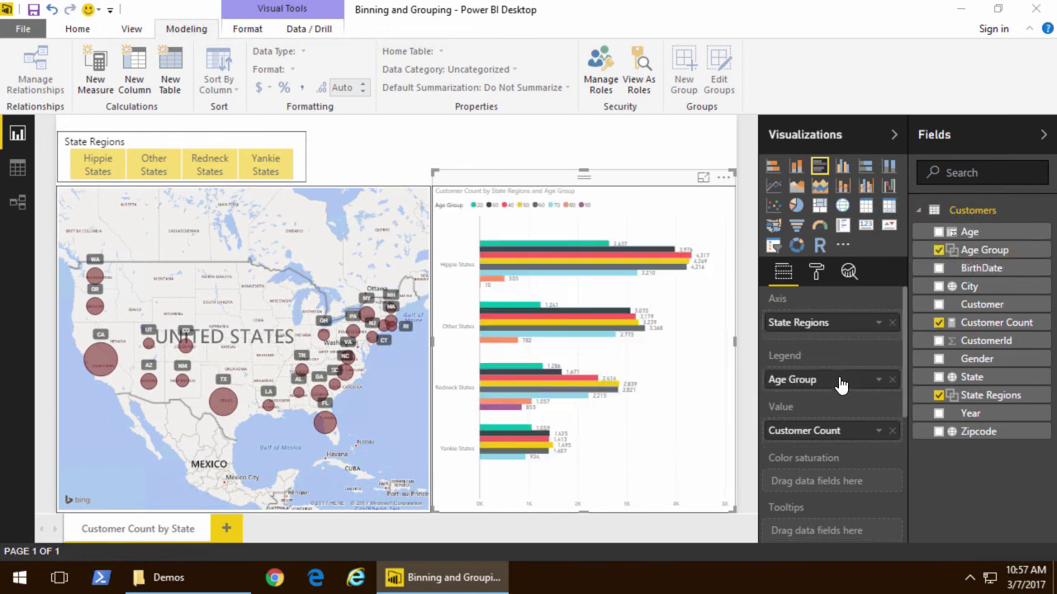
Step: Set the chart legend's Position to Right in the Format pane's Legend settings
click(815, 272)
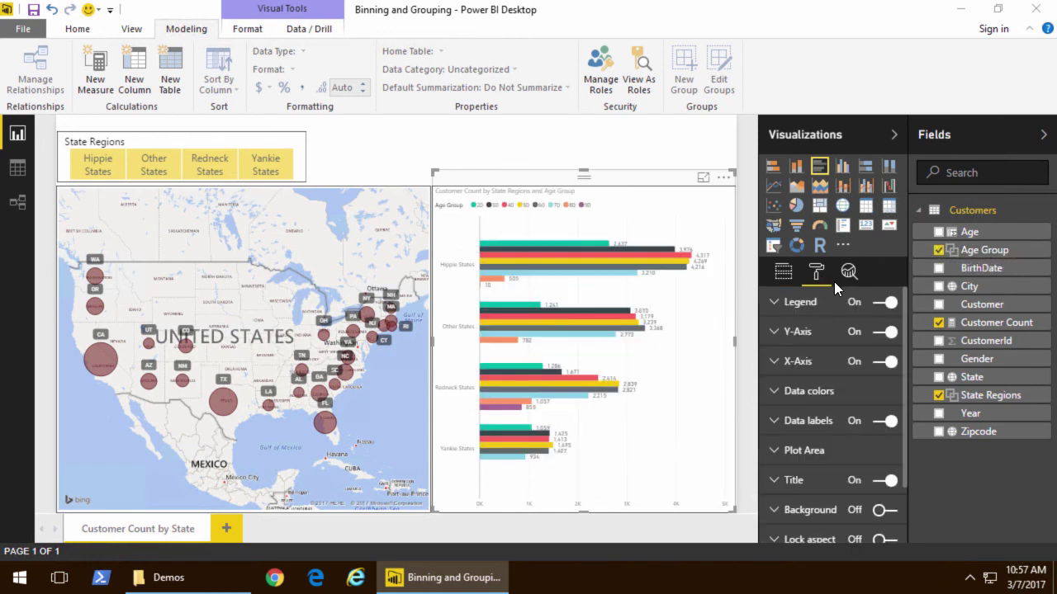
click(821, 302)
click(863, 333)
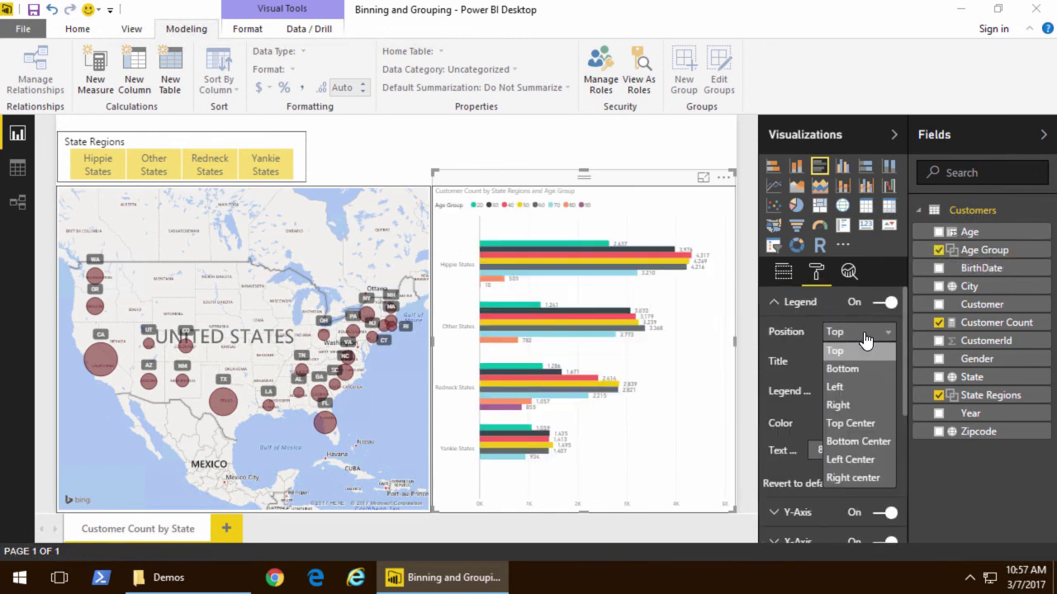
click(840, 405)
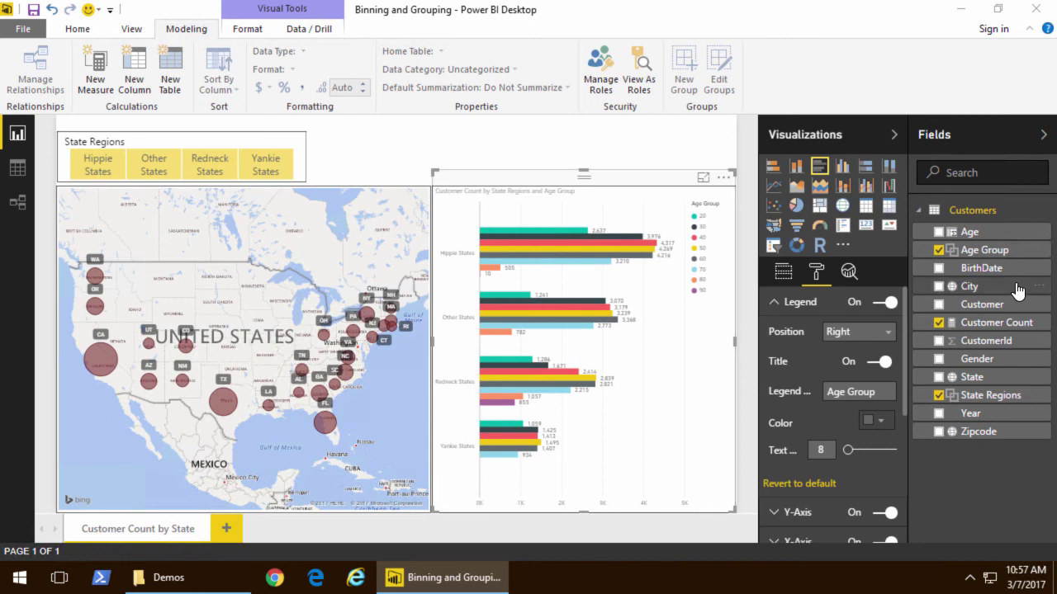
Step: Edit the Age Group groups, changing the bin size from 10 to 20
right_click(991, 259)
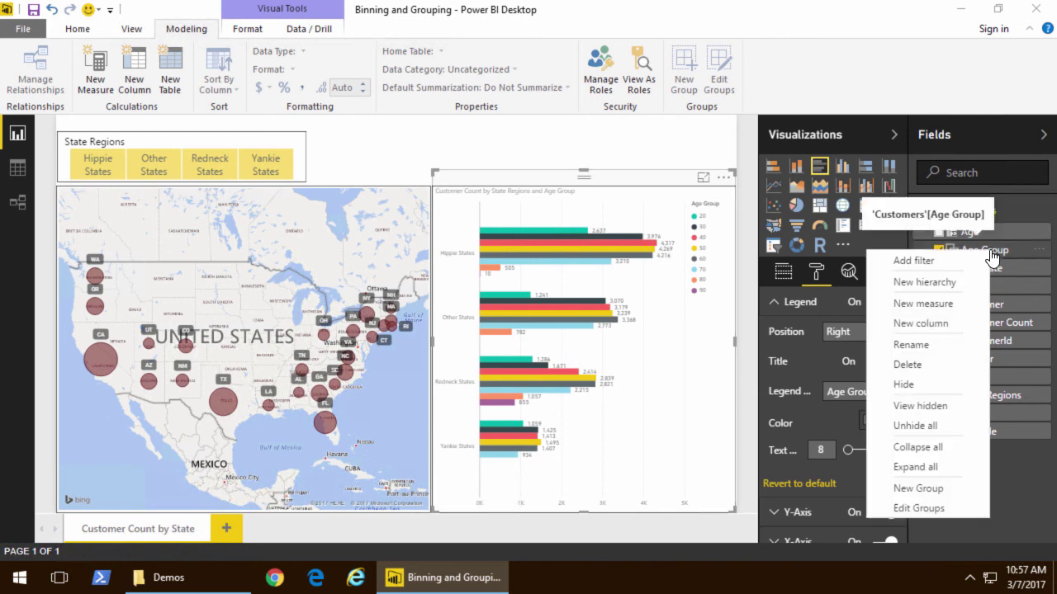
click(938, 507)
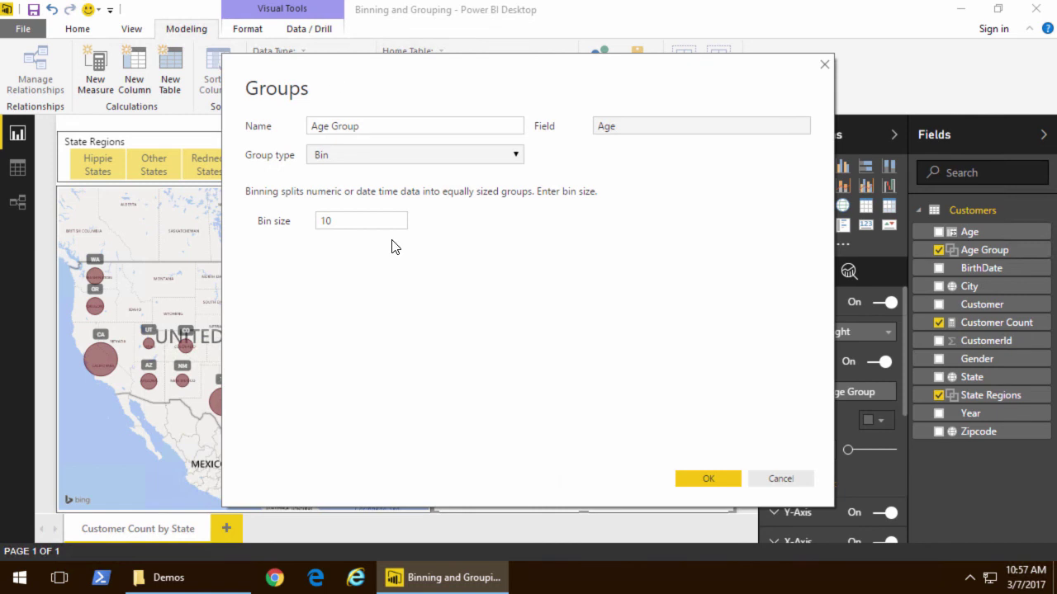
key(ctrl+a)
text(20)
click(707, 476)
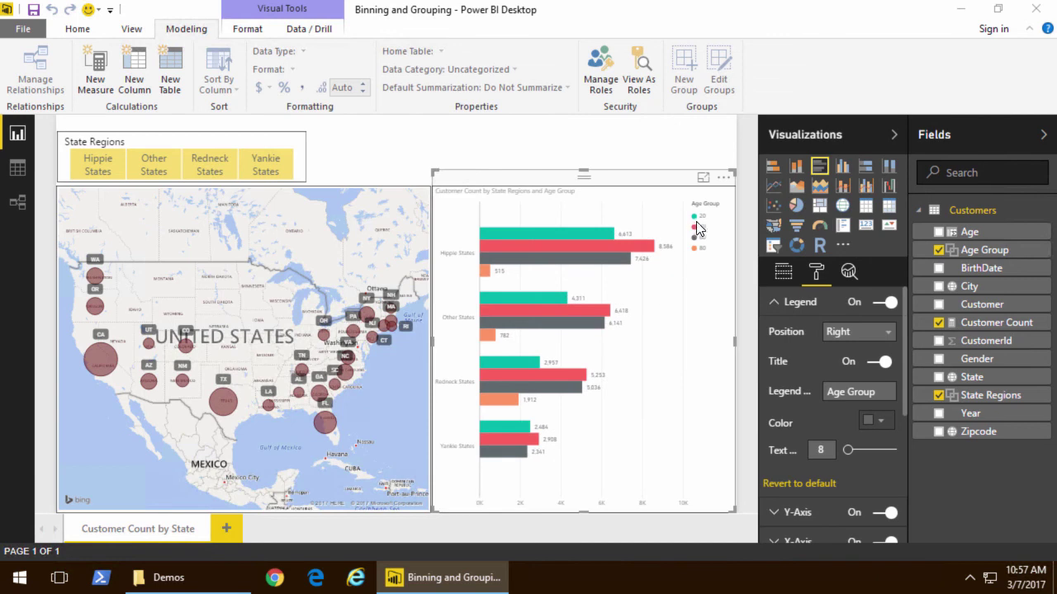